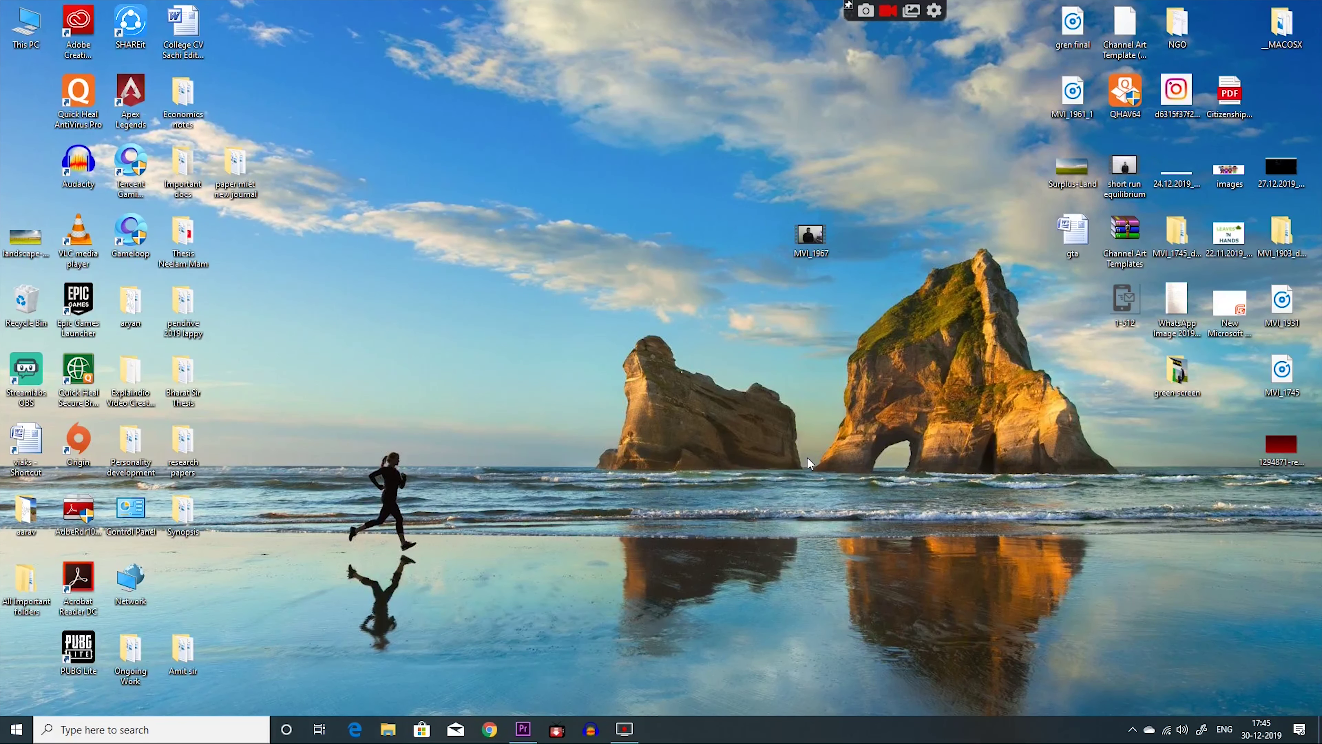
Import MVI_1967 from the Desktop into the blureffect project.
left_click(523, 729)
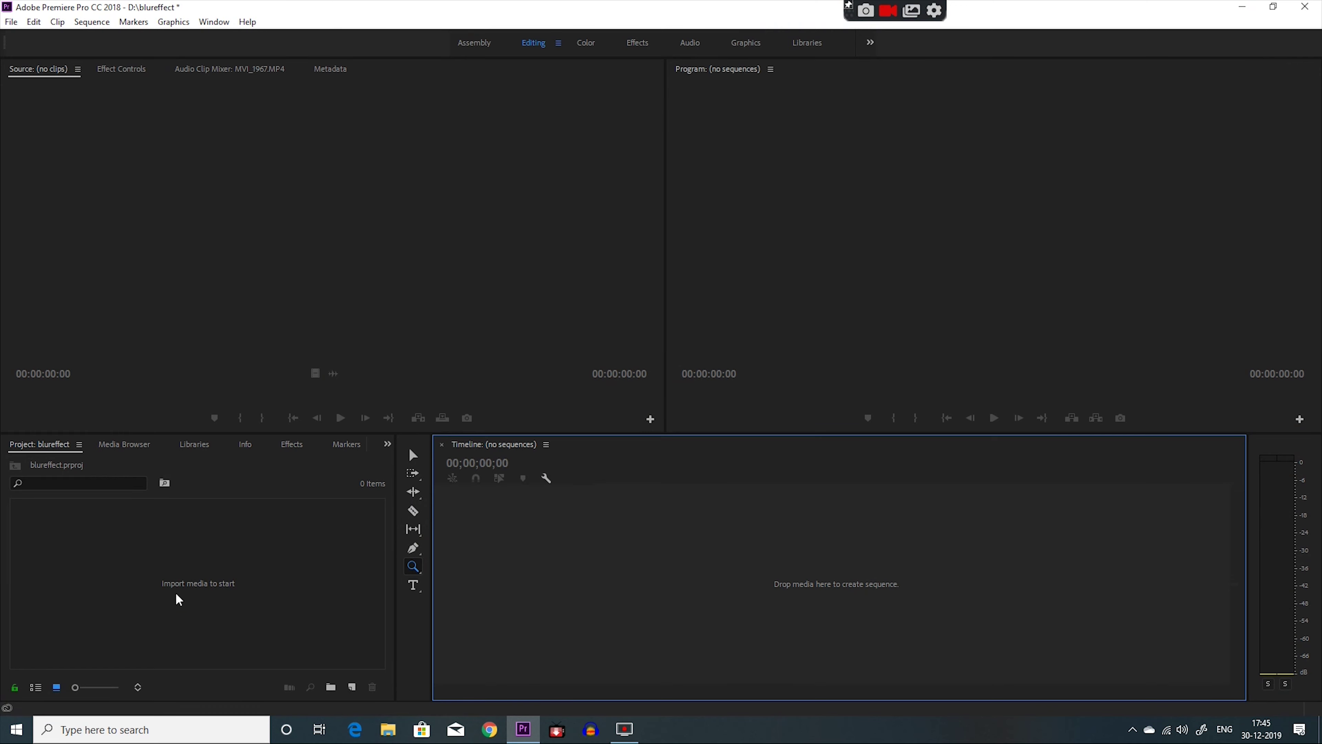
double_click(211, 586)
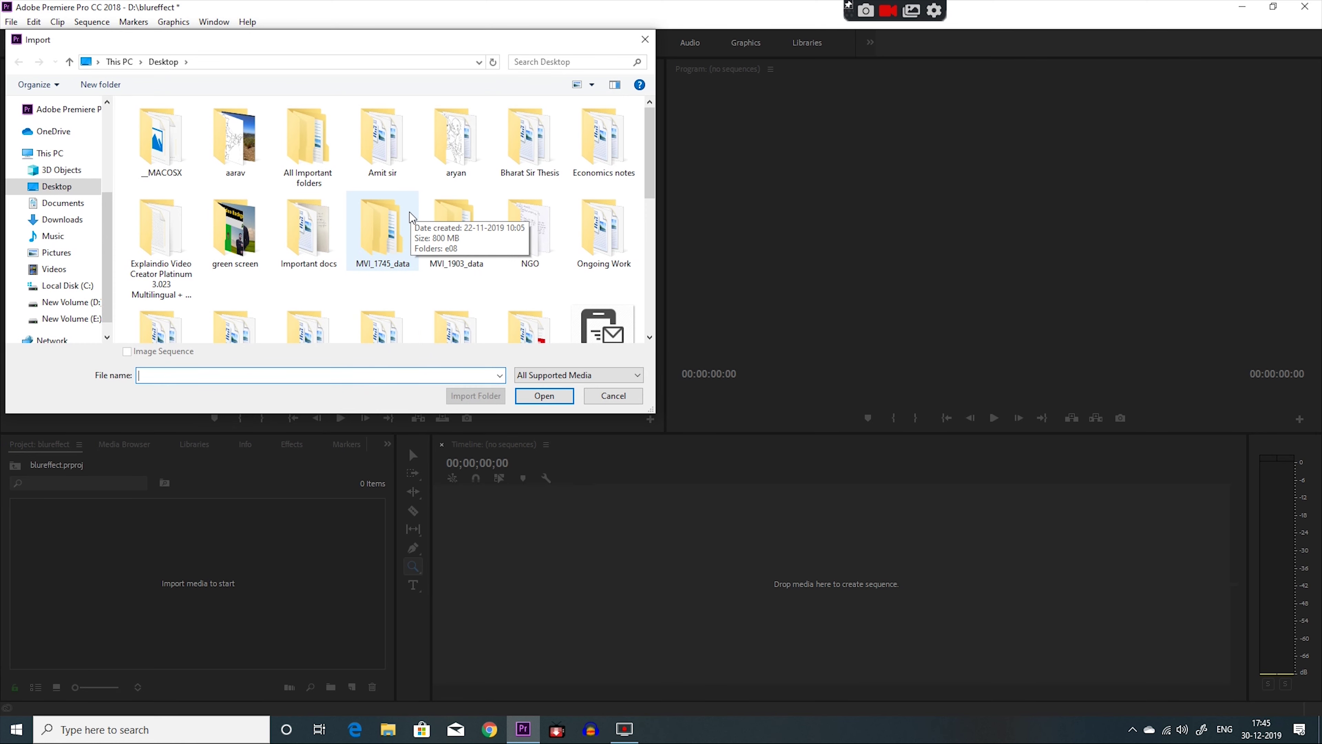
scroll(411, 216, "down", 2)
scroll(411, 216, "down", 2)
scroll(417, 234, "down", 1)
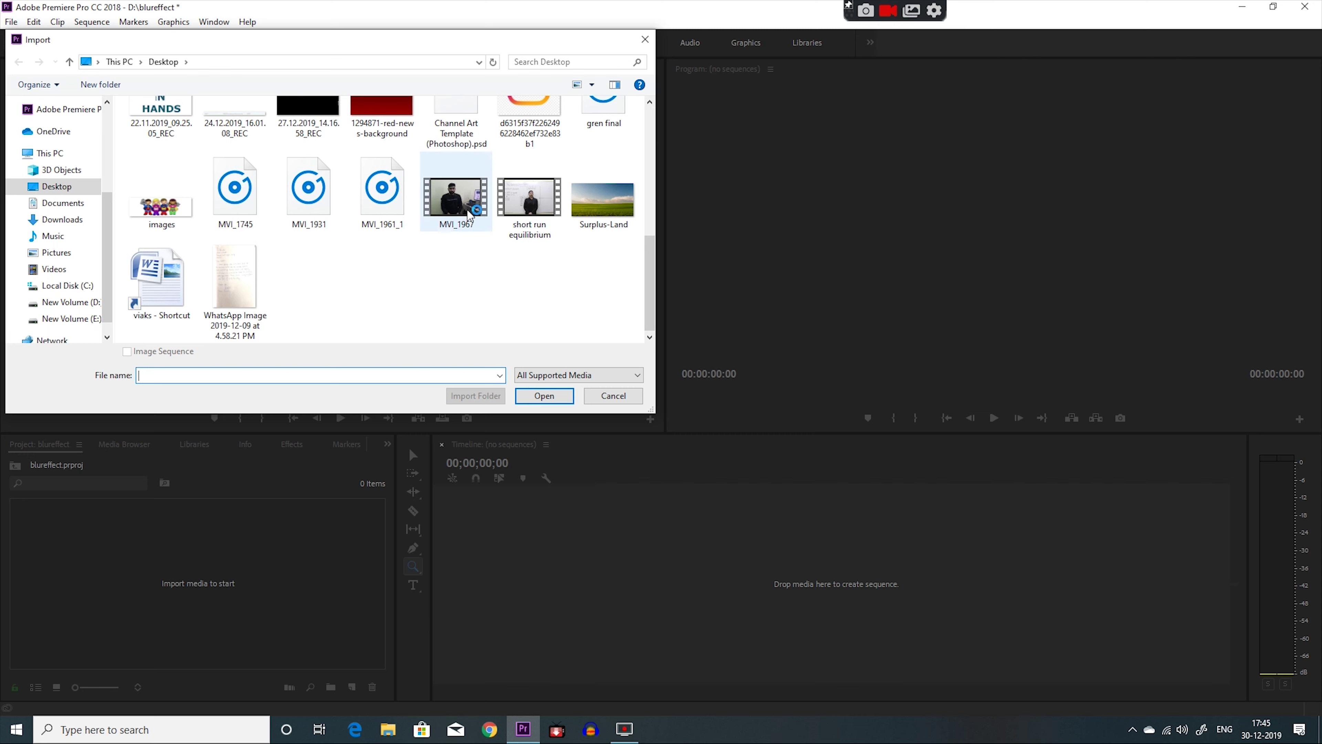
left_click(454, 218)
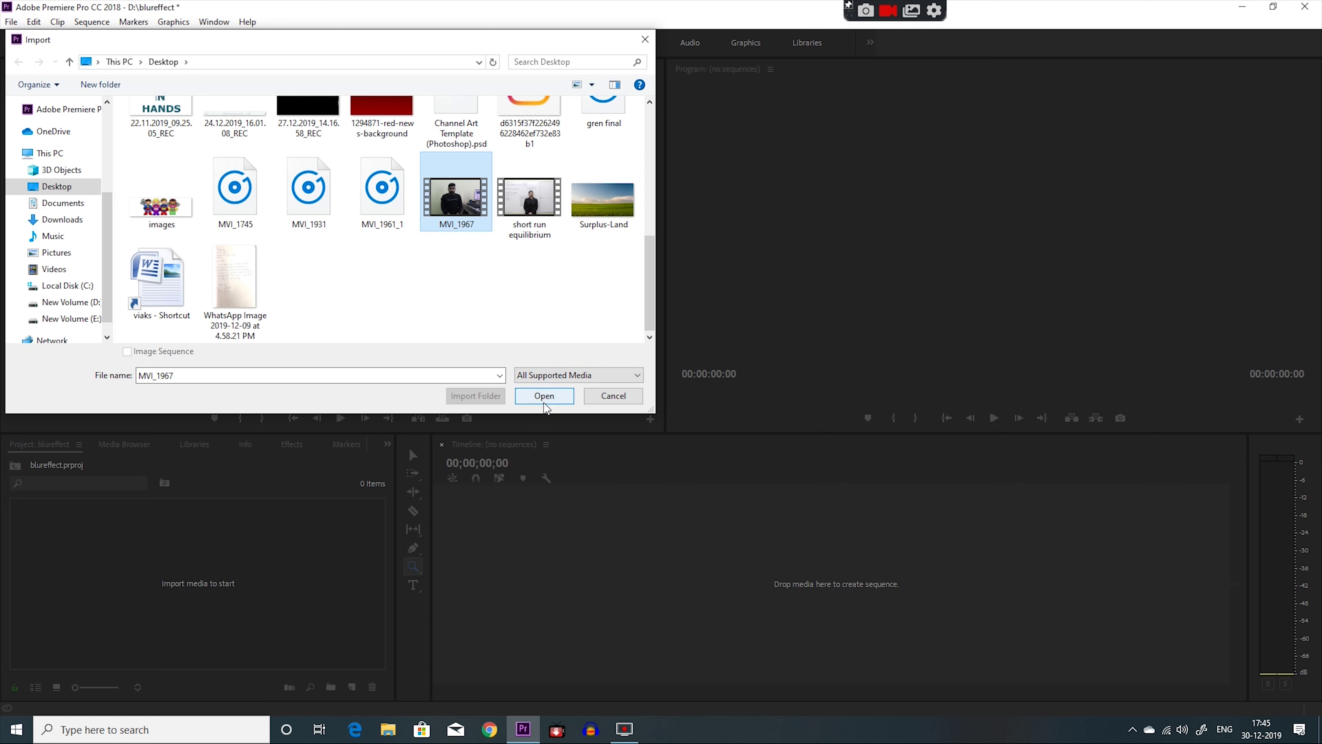
left_click(536, 397)
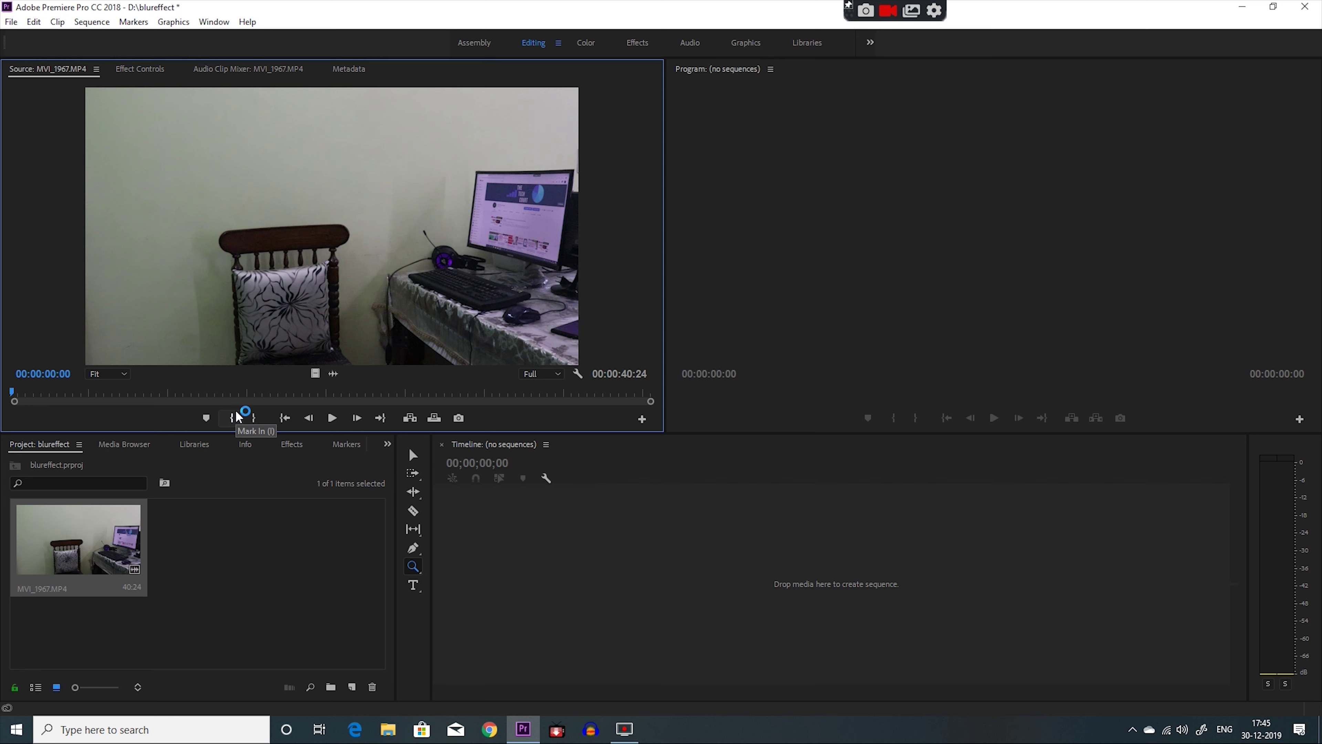
Preview the clip and mark its In point at 00:00:07:22.
left_click(339, 421)
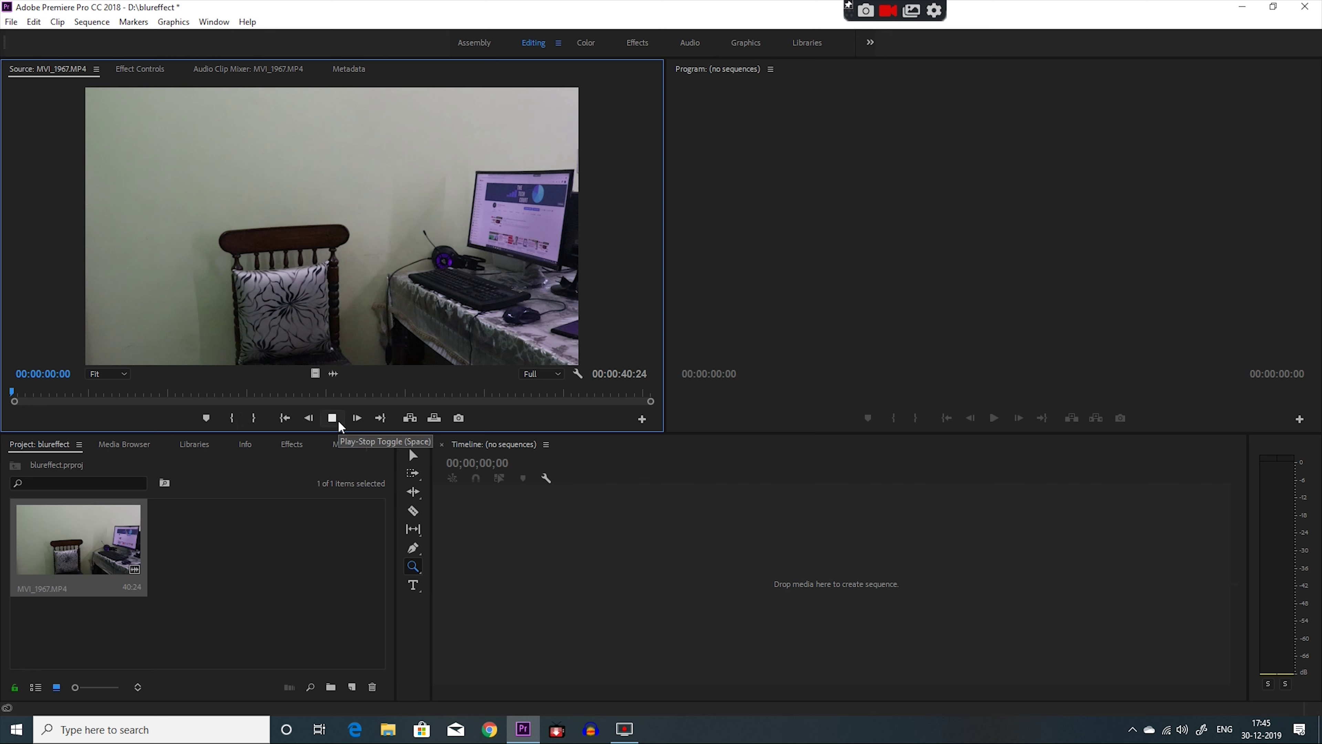
left_click(335, 420)
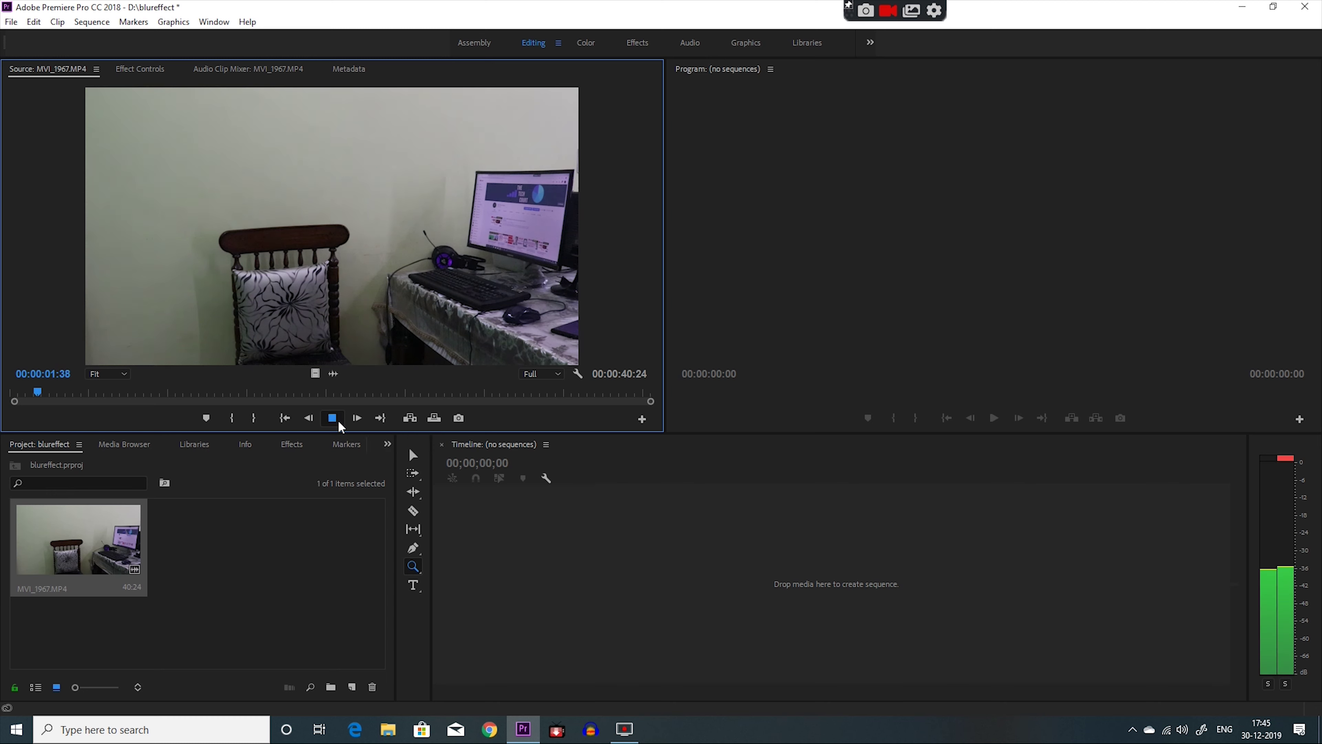
left_click(74, 393)
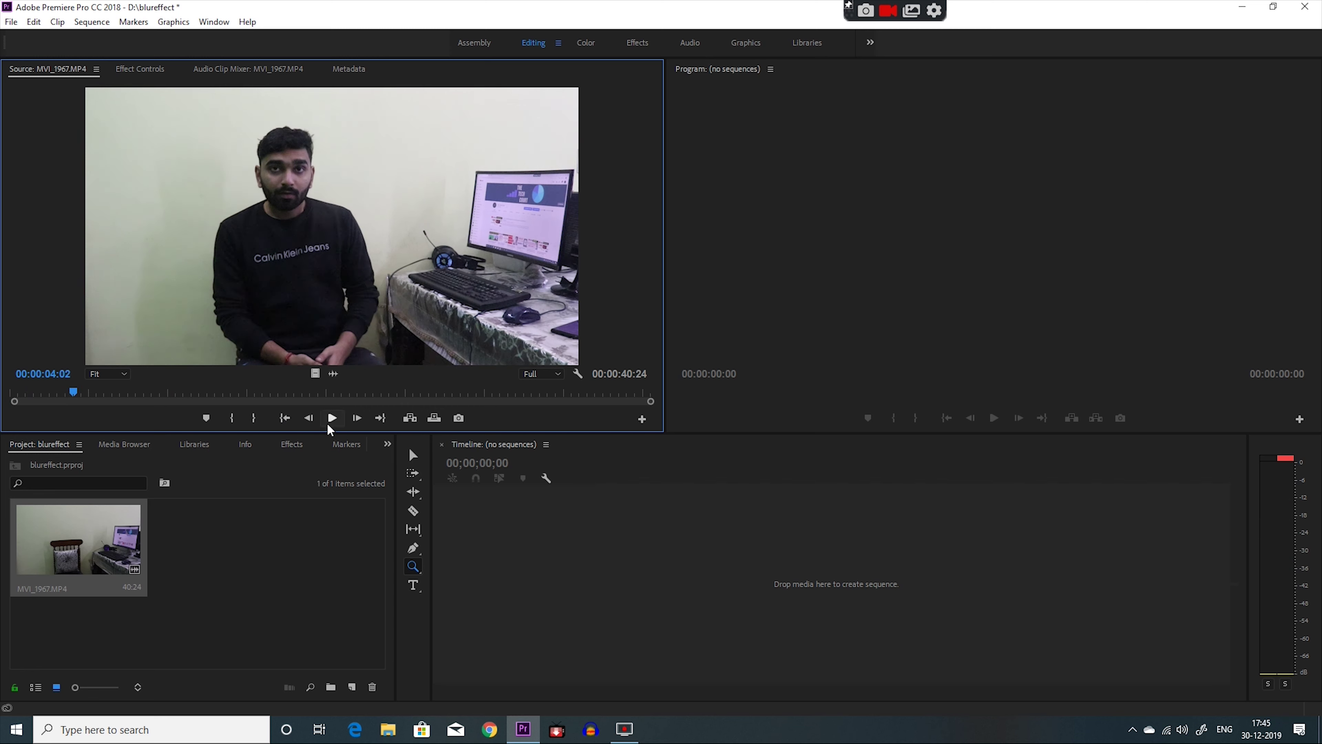
left_click(329, 422)
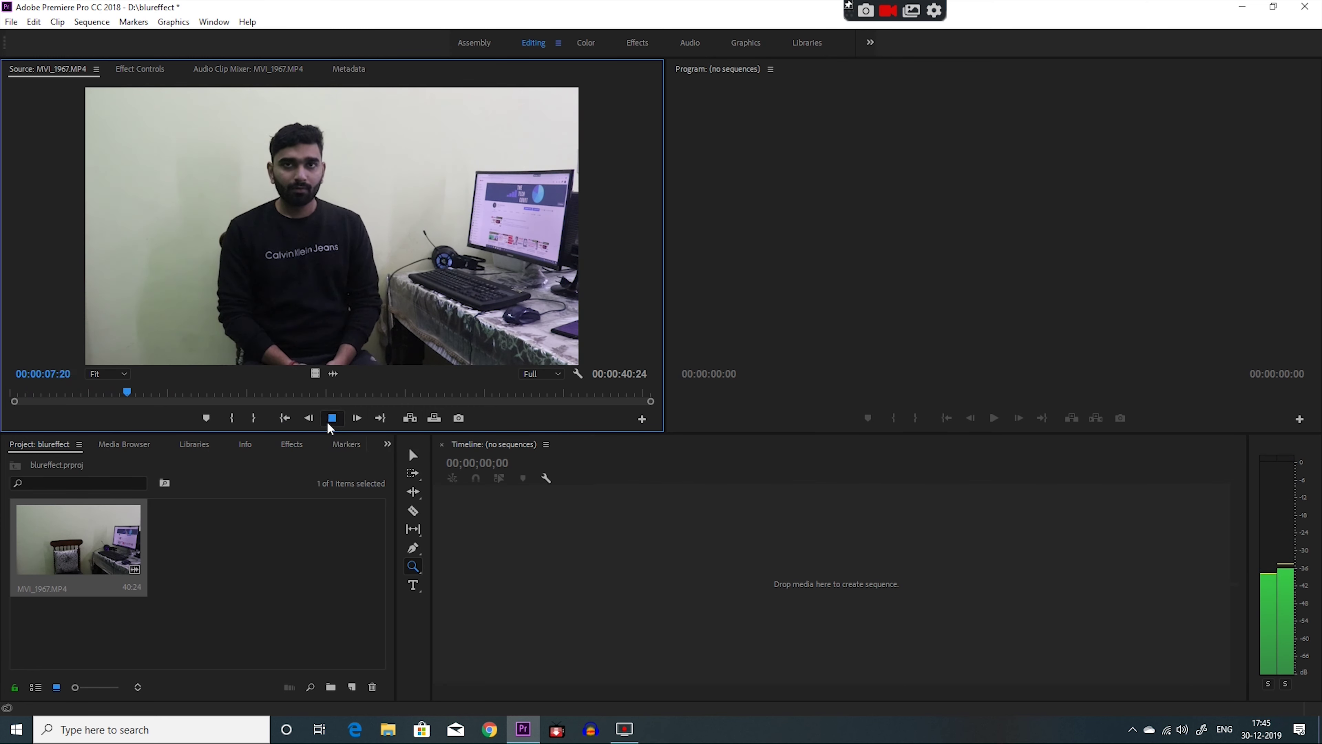
left_click(329, 423)
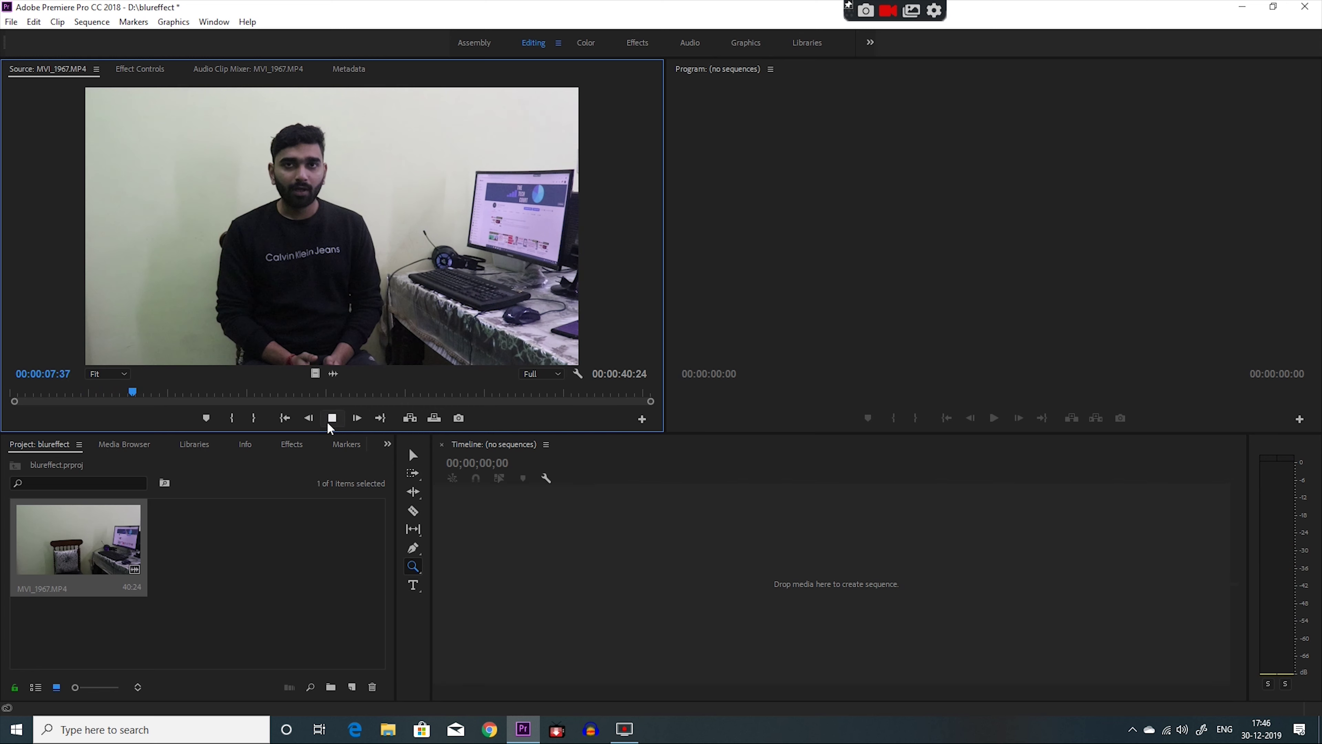
left_click(136, 396)
left_click_drag(138, 399, 129, 402)
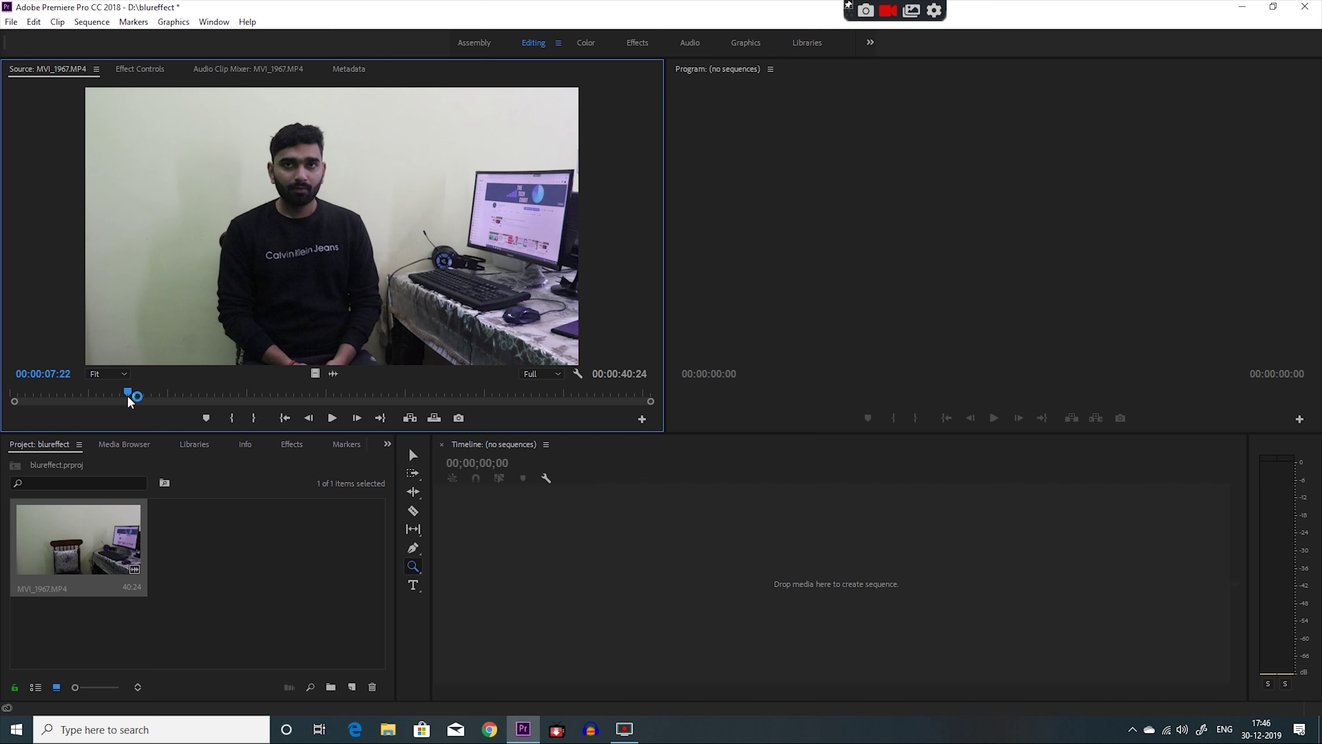
key("i")
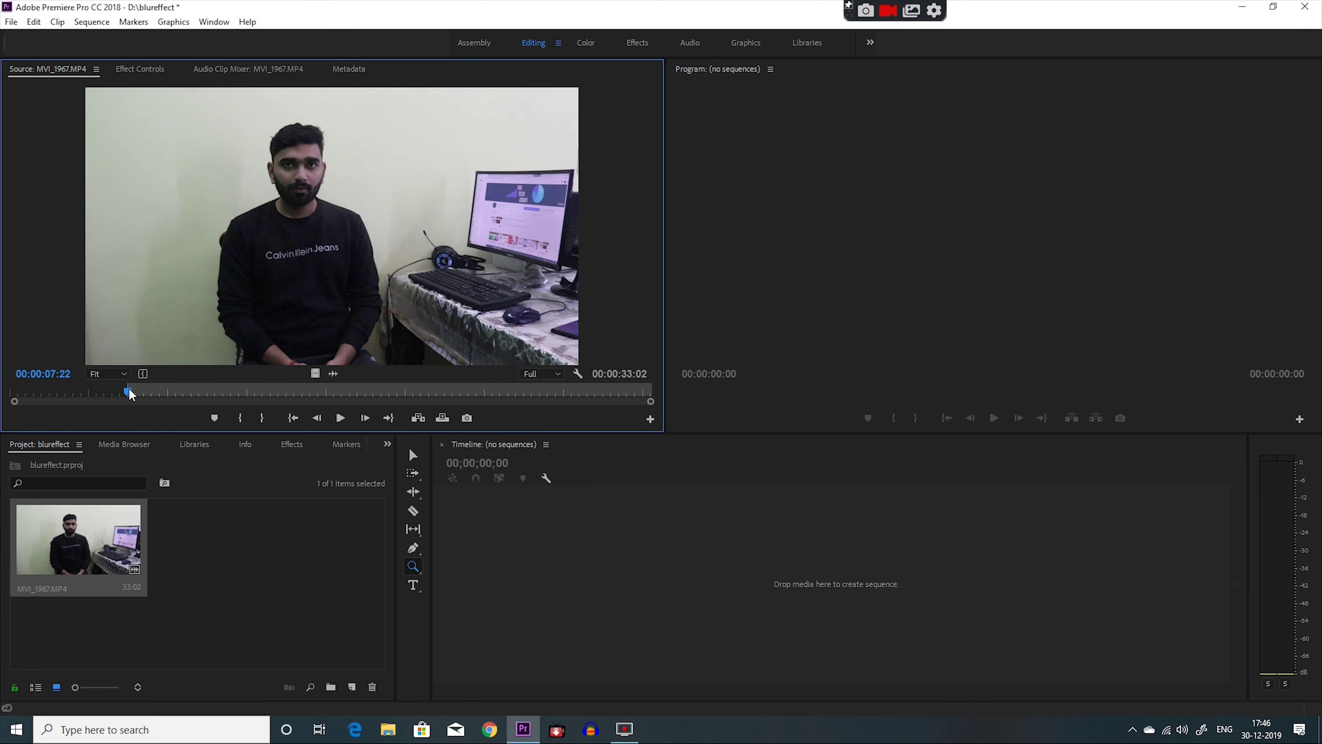
Mark the Out point at 00:00:35:34, leaving a 28:13 duration.
mouse_move(131, 395)
left_mouse_down()
mouse_move(645, 399)
mouse_move(533, 401)
left_mouse_up()
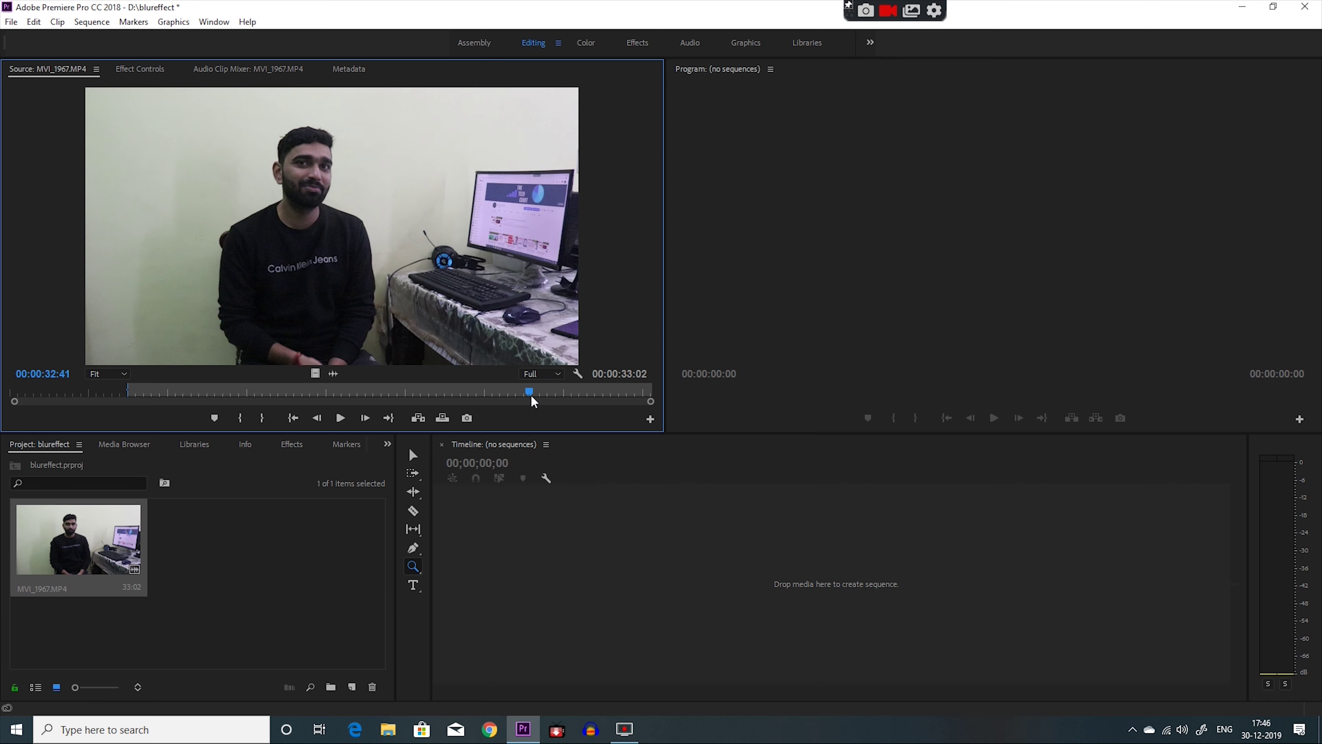
key("space")
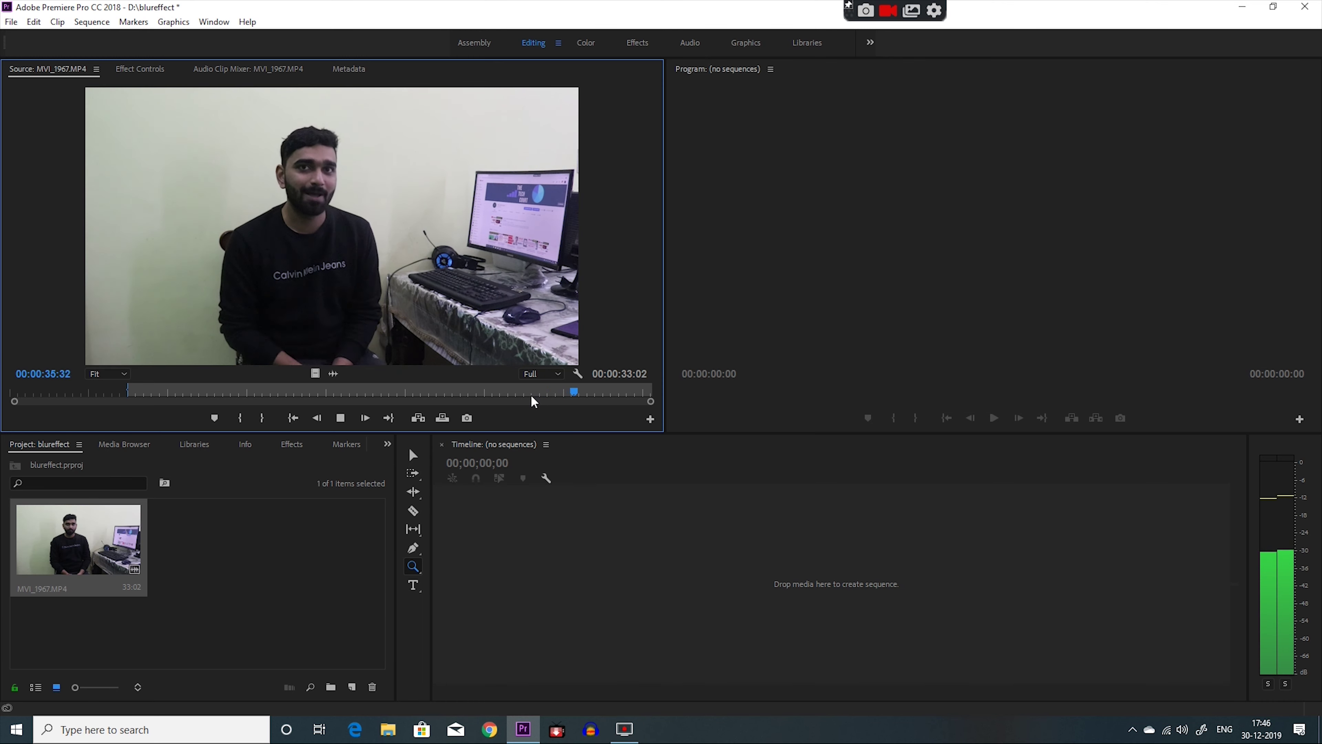
key("space")
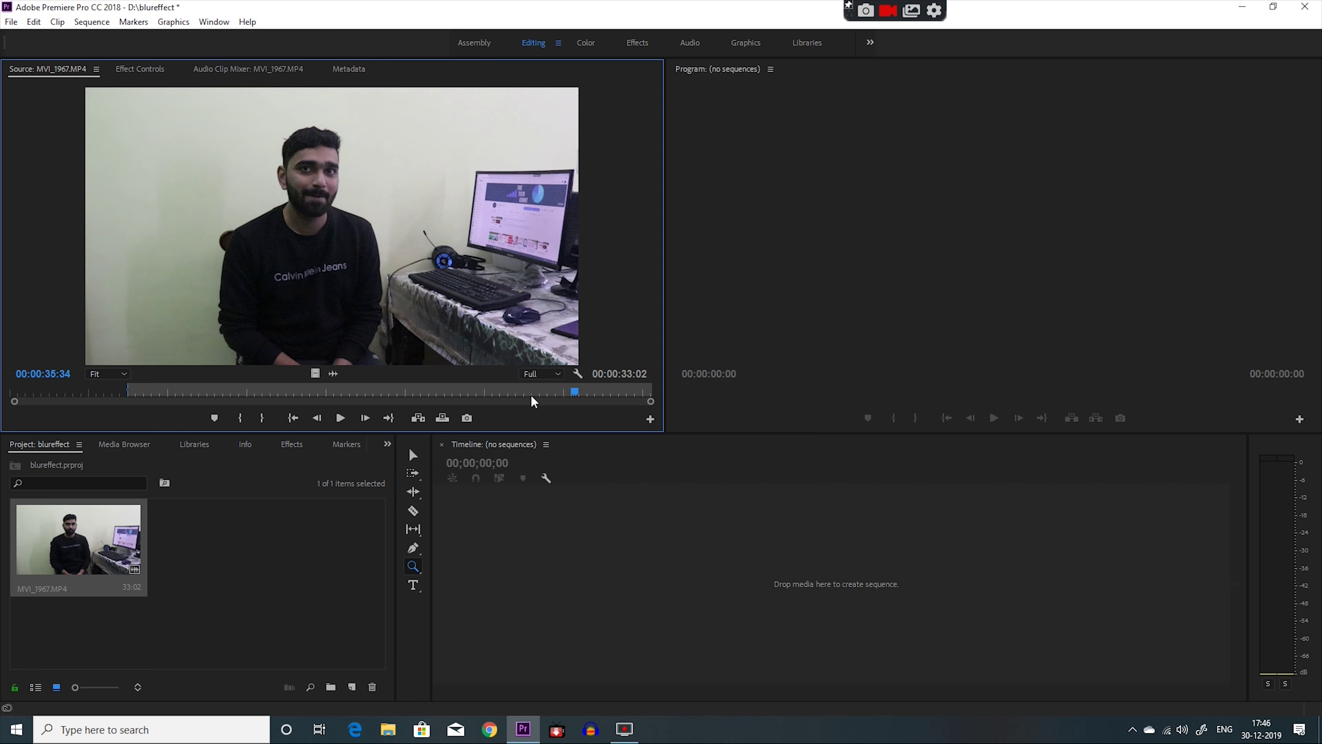
key("o")
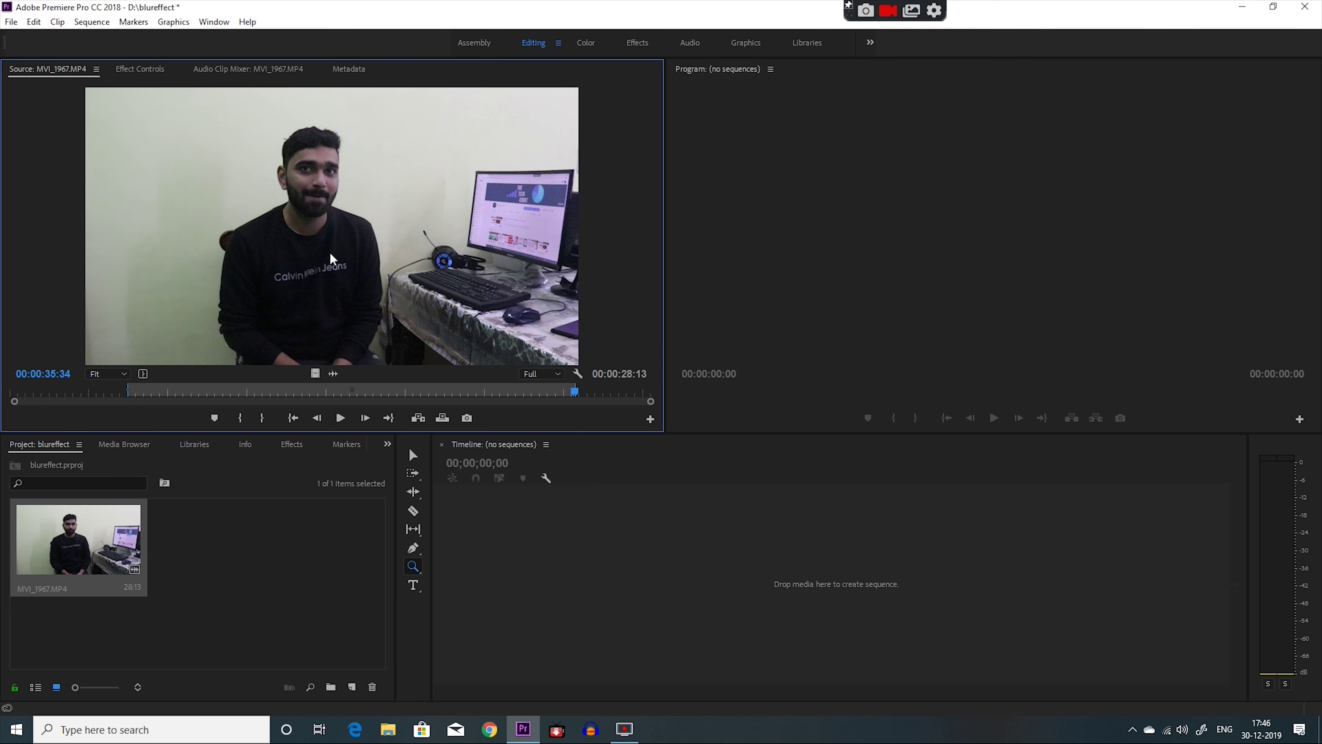
Drop the trimmed clip into a new MVI_1967 sequence and play it back.
left_click_drag(332, 258, 530, 568)
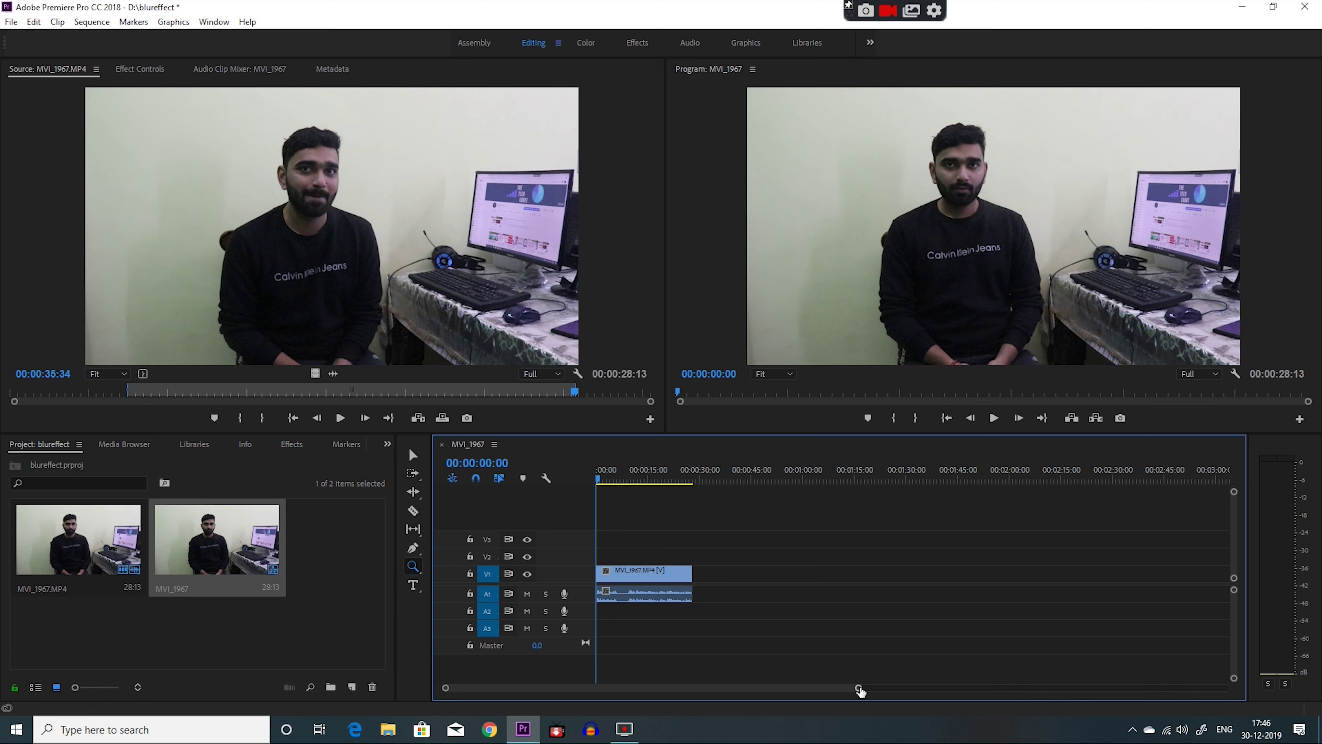
left_click_drag(859, 689, 762, 698)
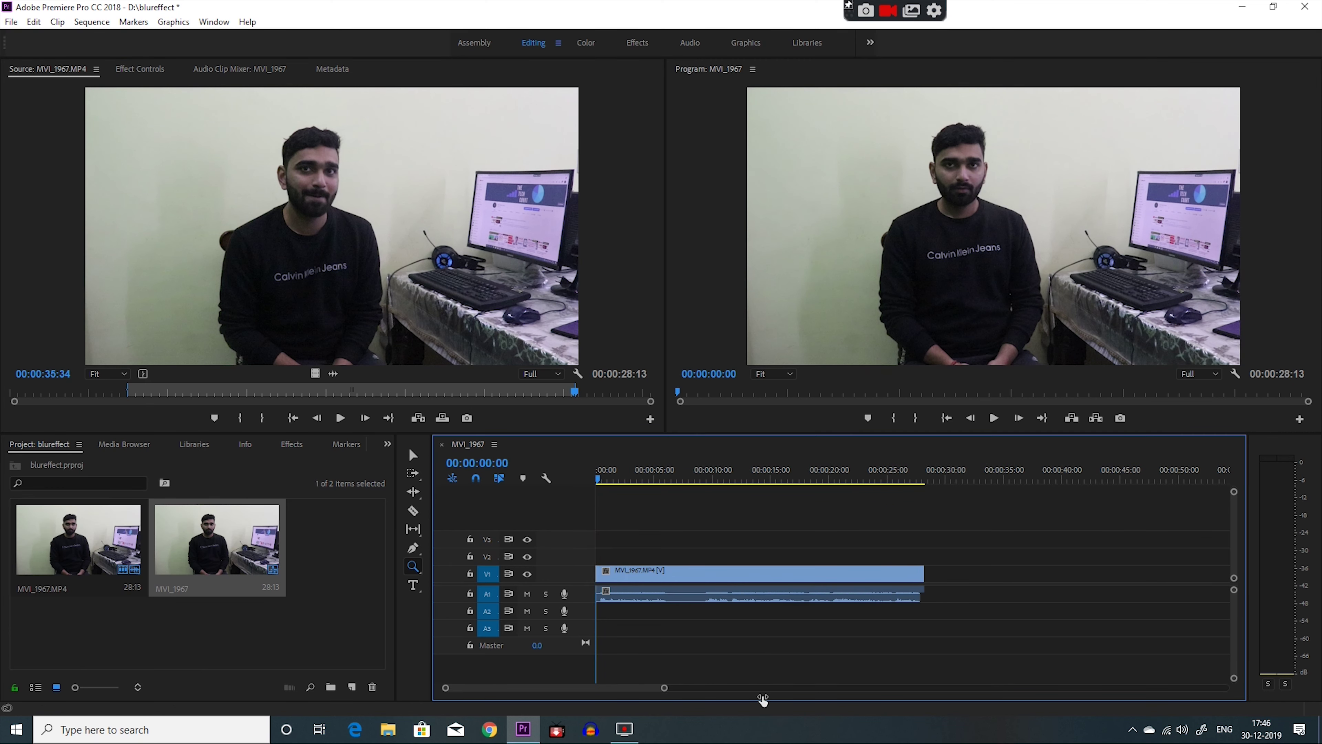
left_click(996, 418)
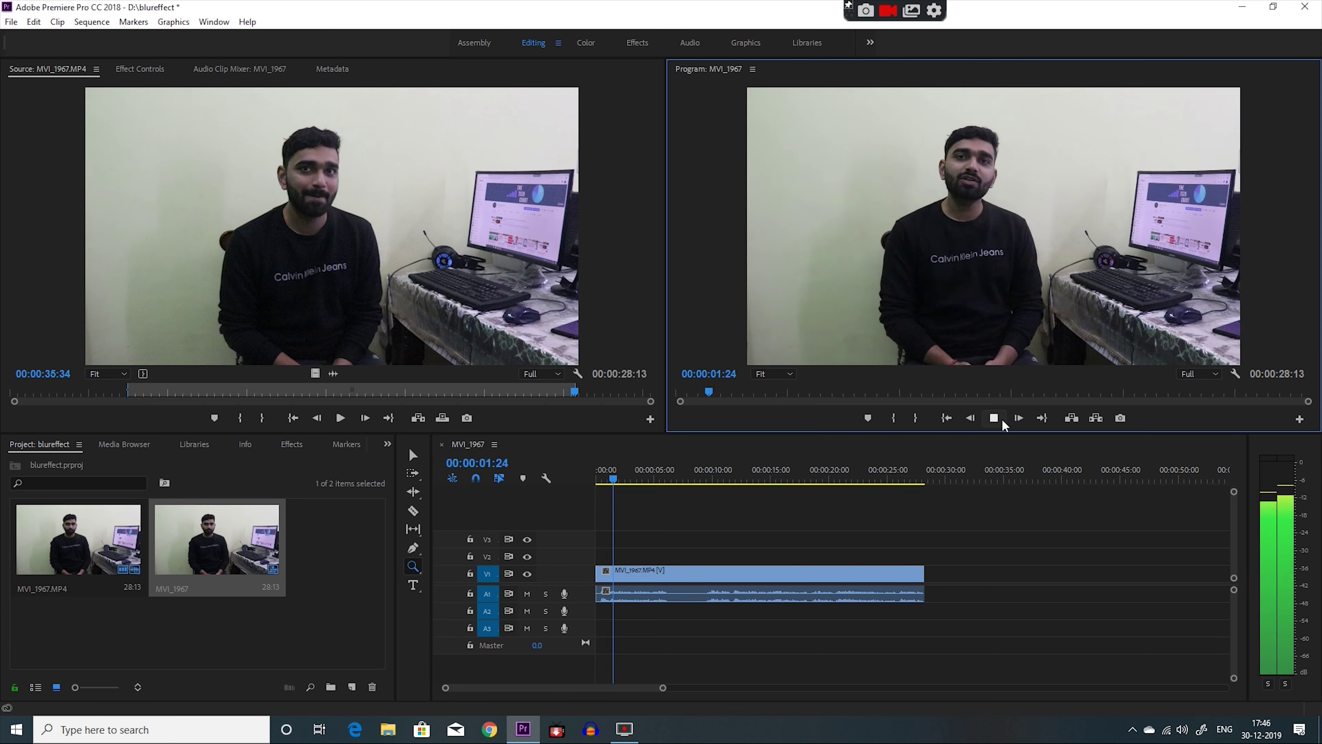
left_click(1002, 421)
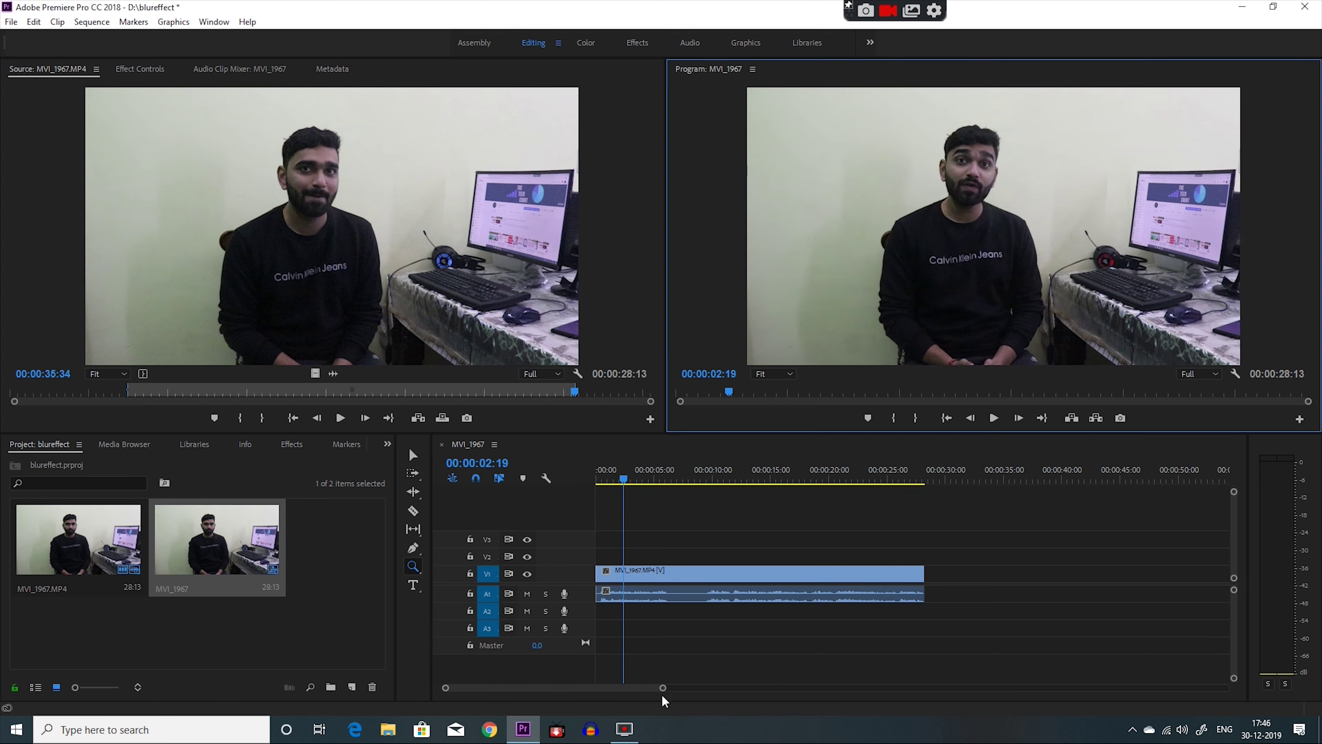
Zoom the timeline in and park the playhead at 00:00:06:07.
left_click_drag(663, 687, 635, 687)
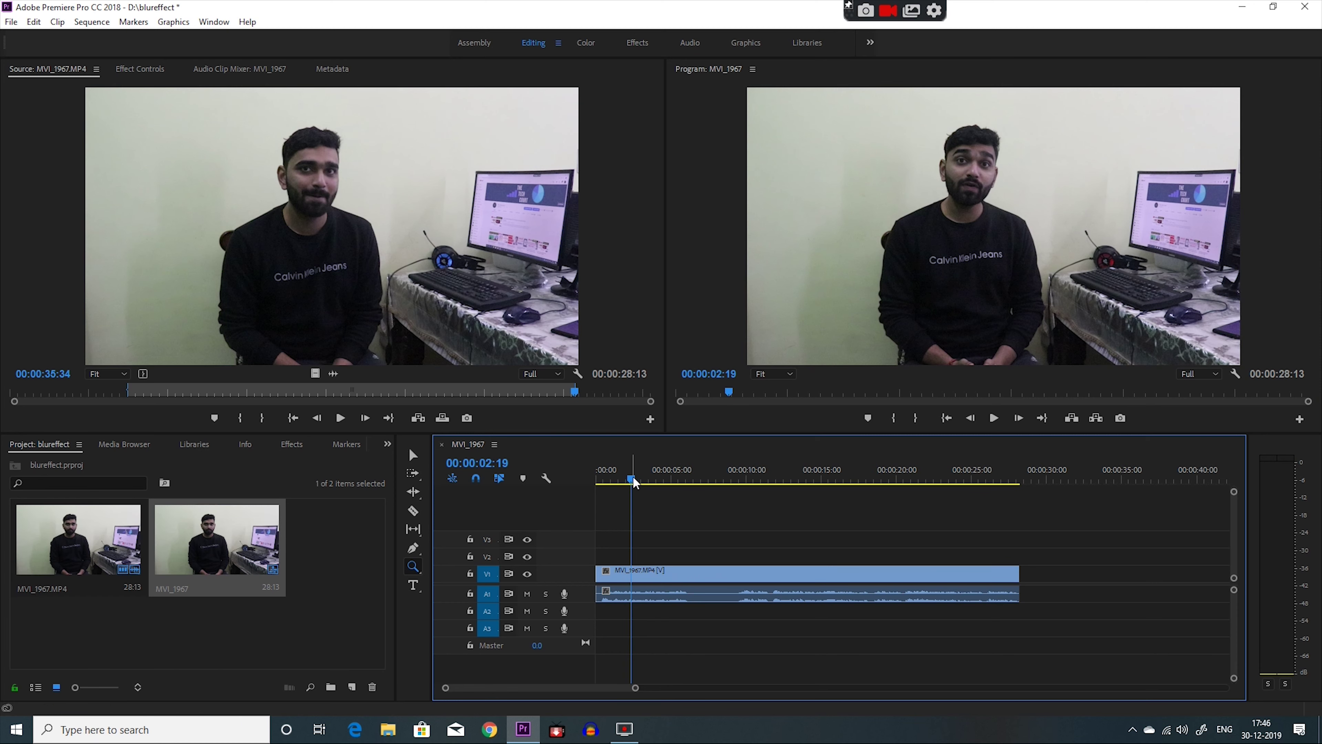
left_click(413, 455)
left_click_drag(628, 487, 691, 501)
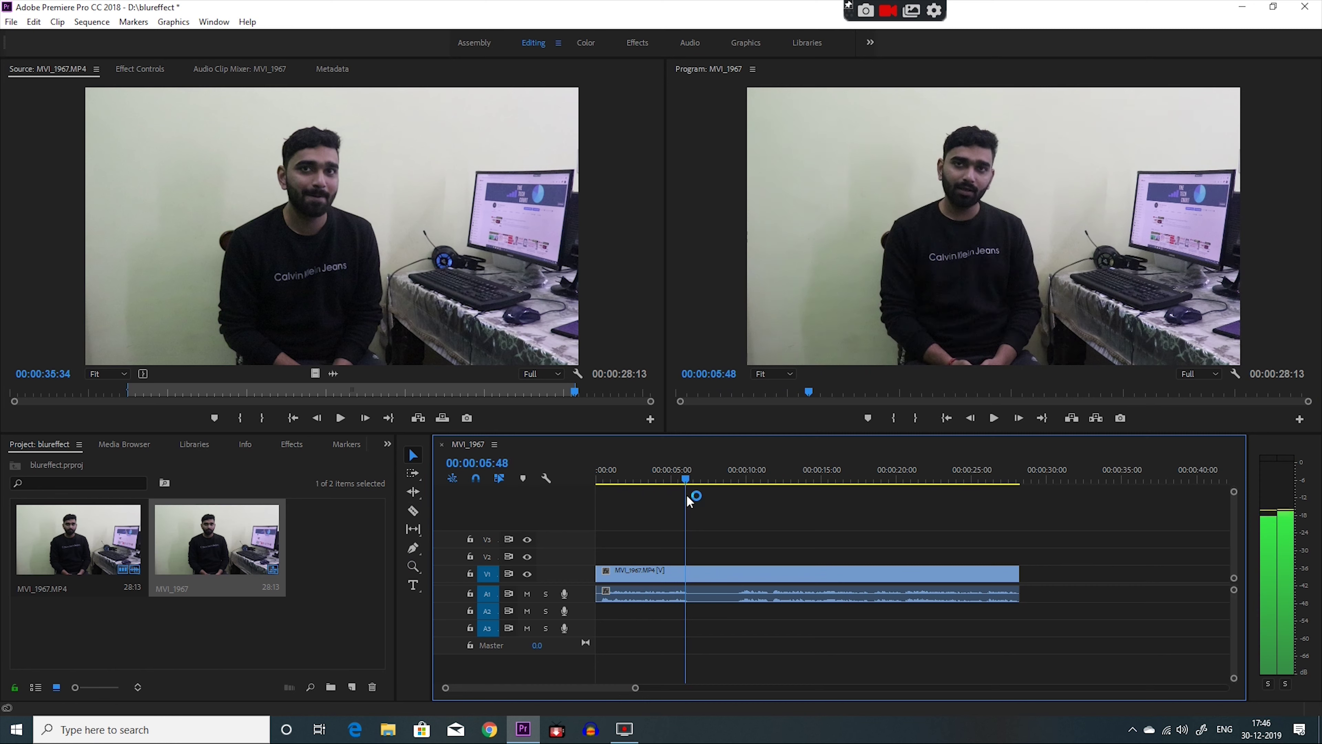
left_click(994, 417)
left_click(692, 482)
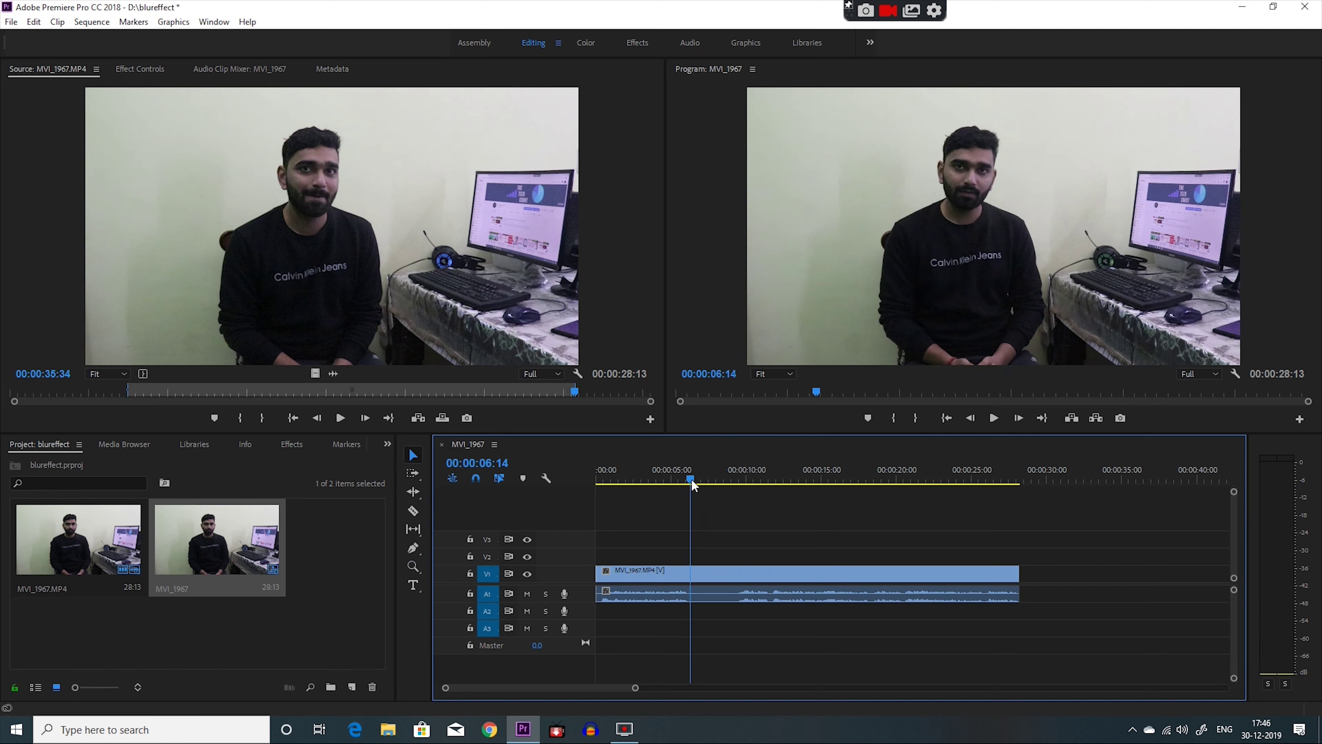
left_click_drag(696, 484, 688, 483)
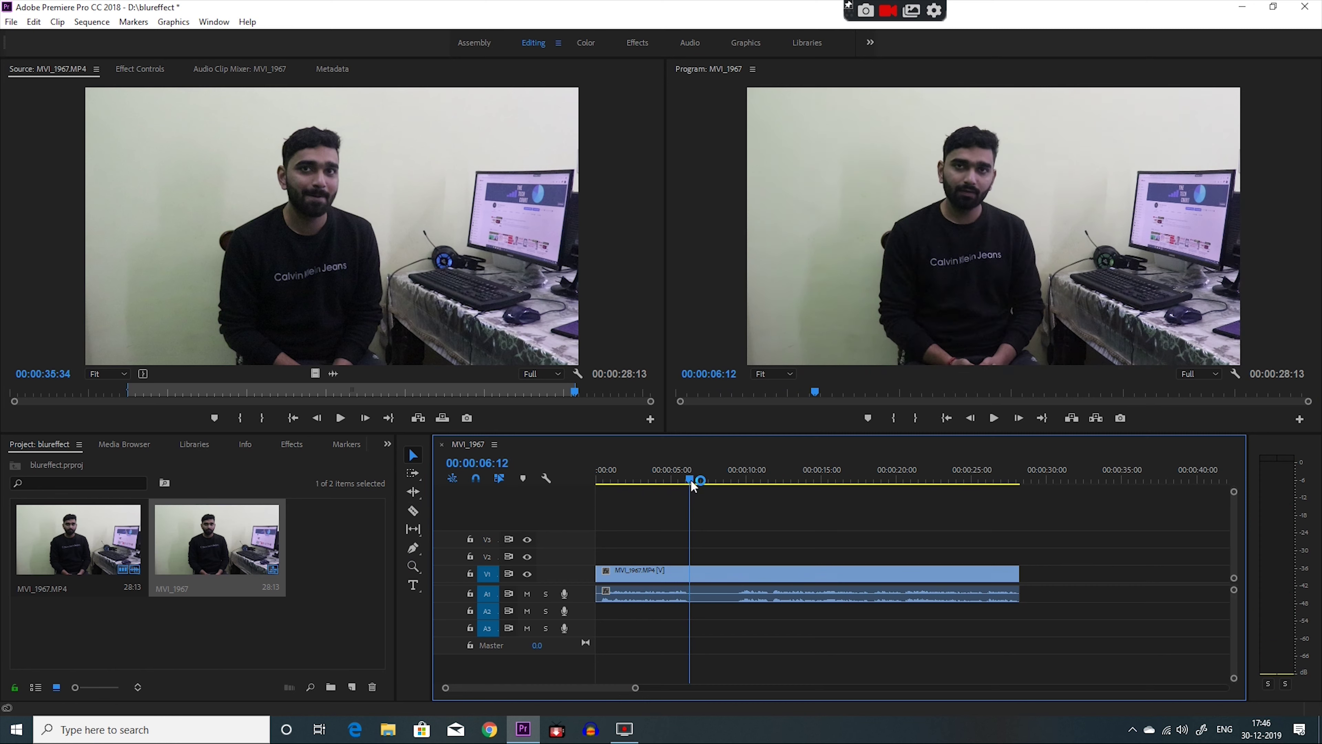
Razor the clip at 00:00:06:07 and 00:00:09:24, then select the middle piece.
left_click(412, 511)
left_click(688, 573)
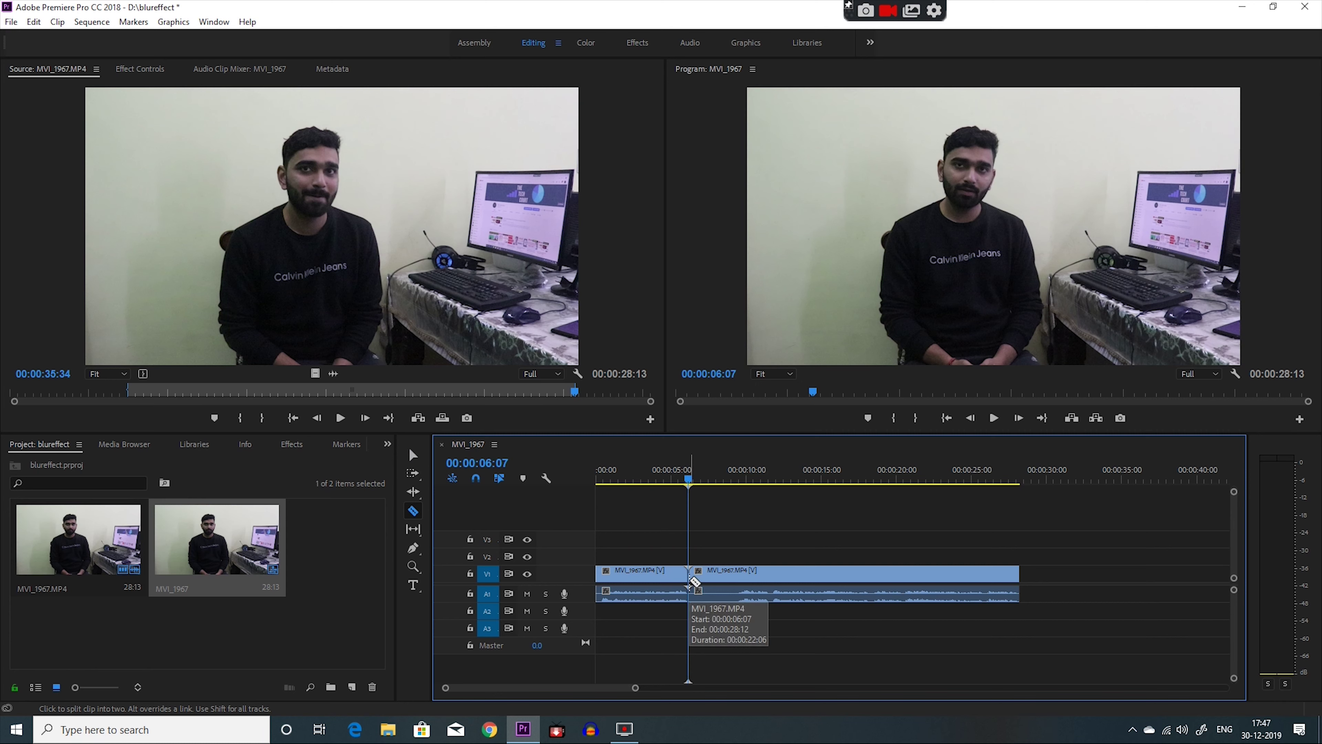
left_click(994, 418)
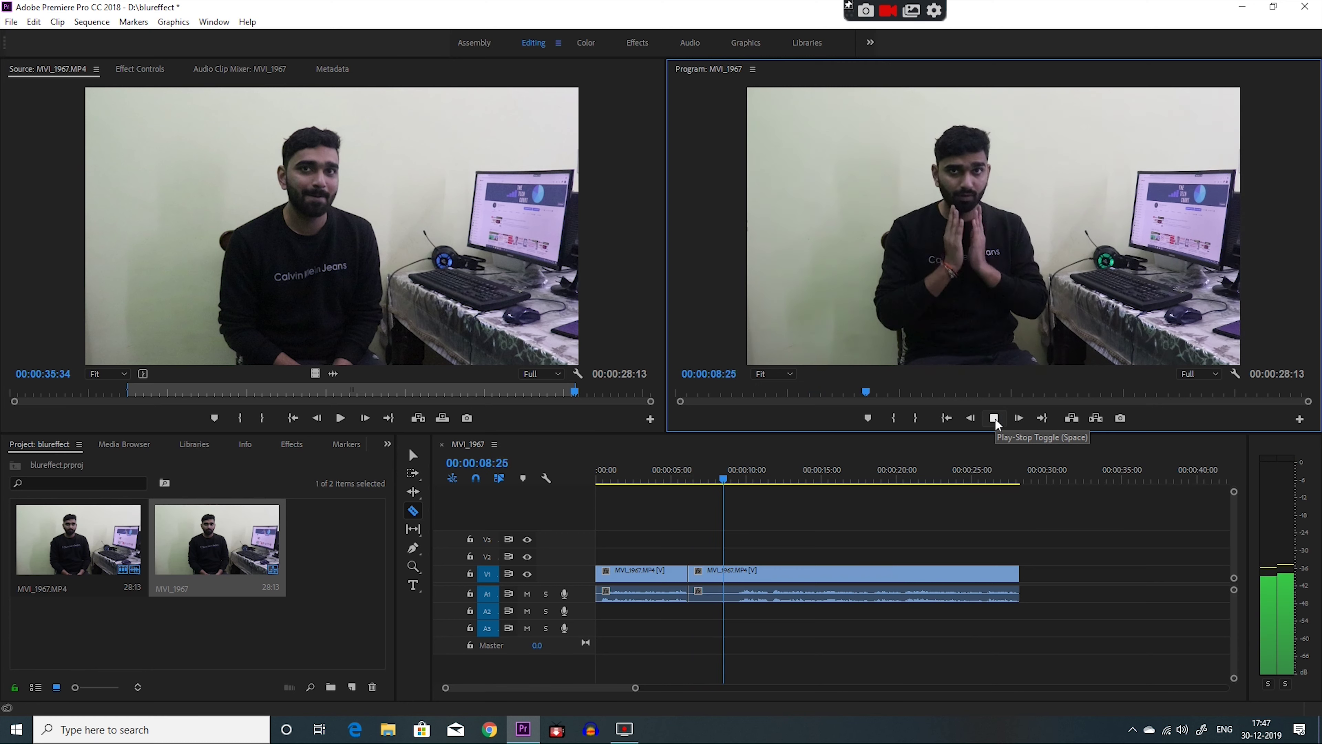
left_click(995, 418)
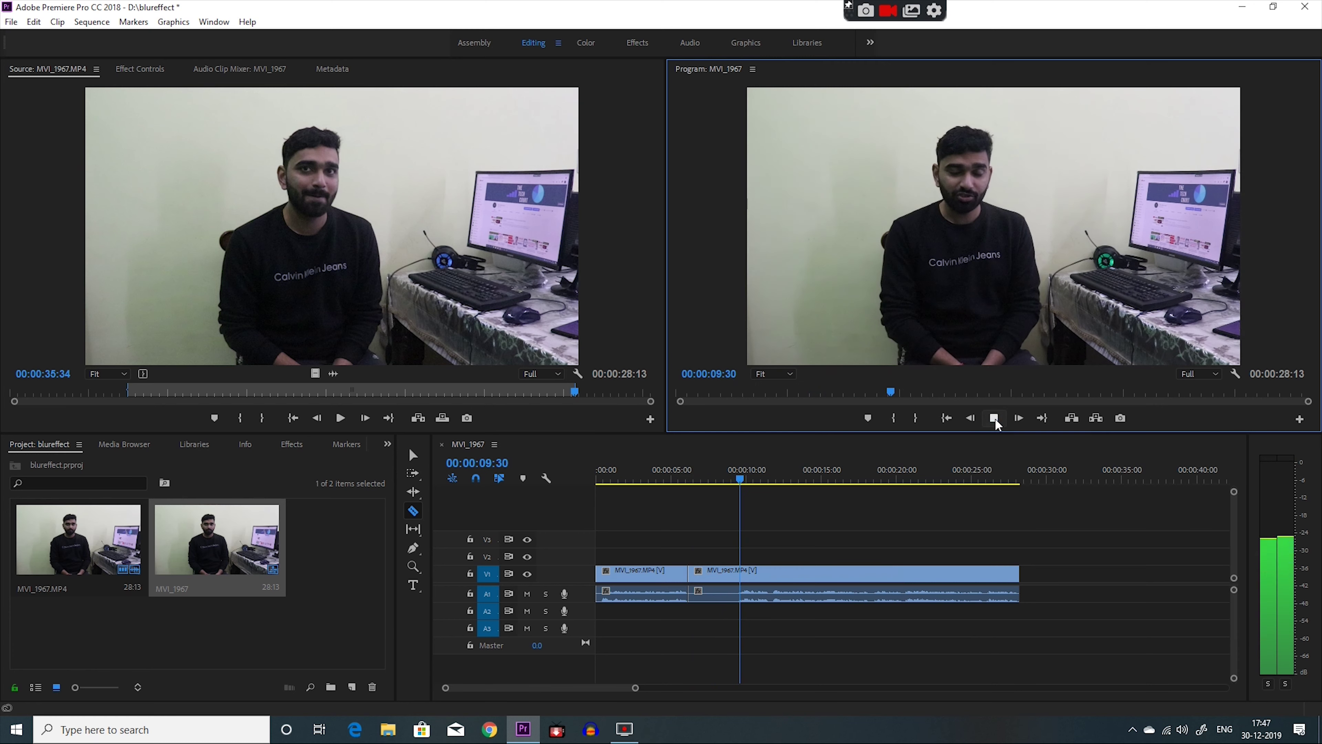
left_click(738, 483)
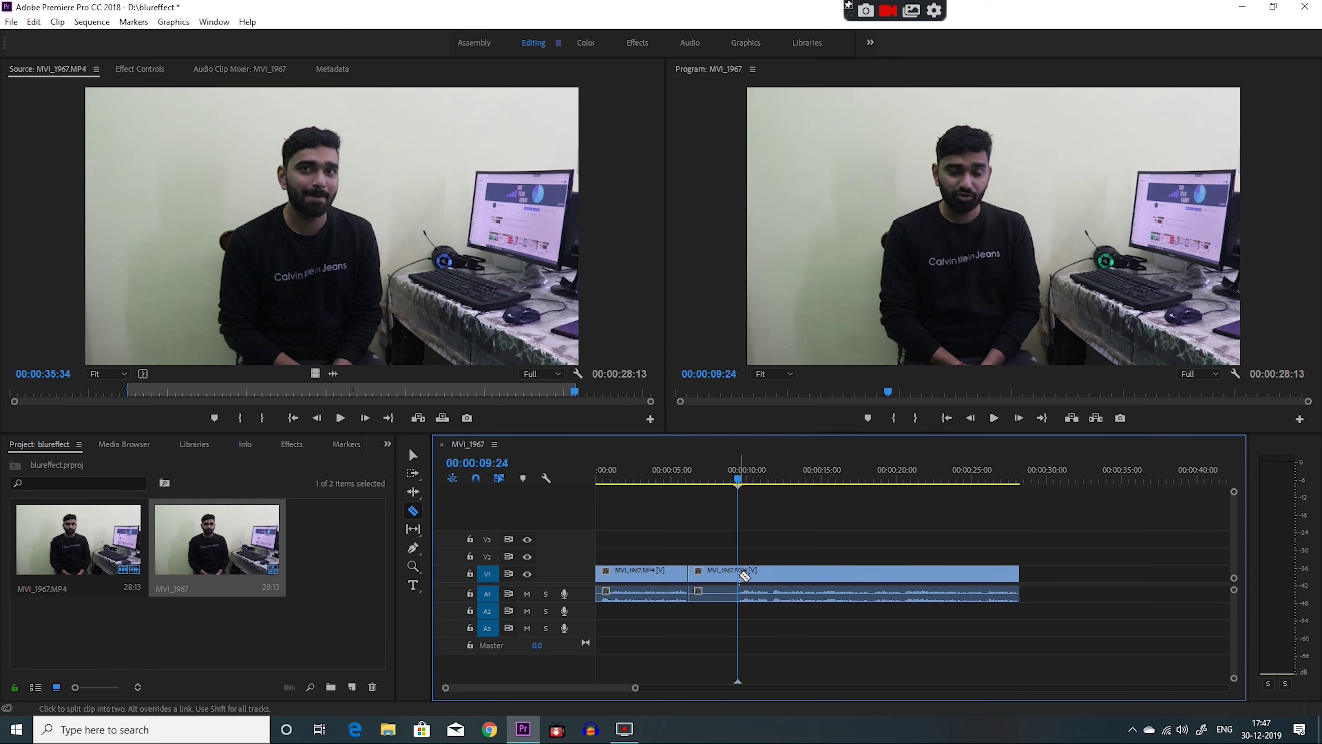
left_click(739, 573)
left_click(413, 454)
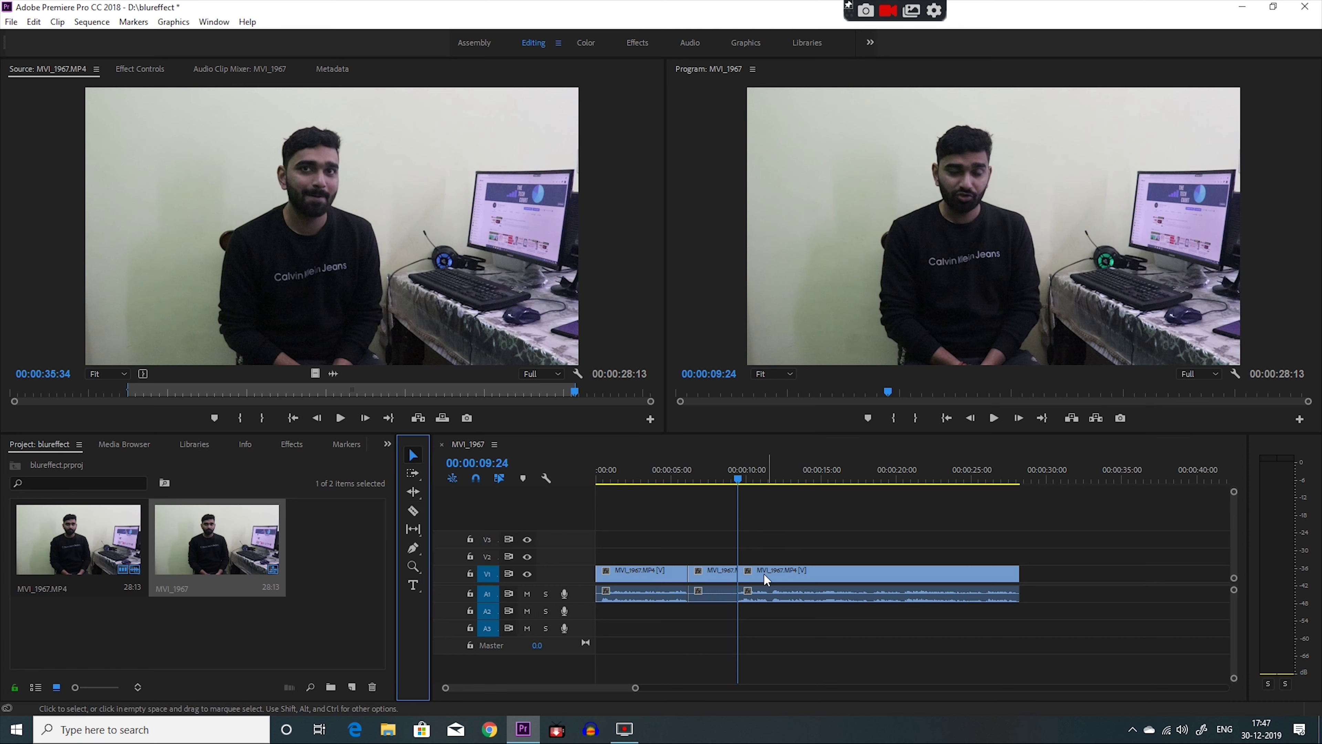
left_click(712, 572)
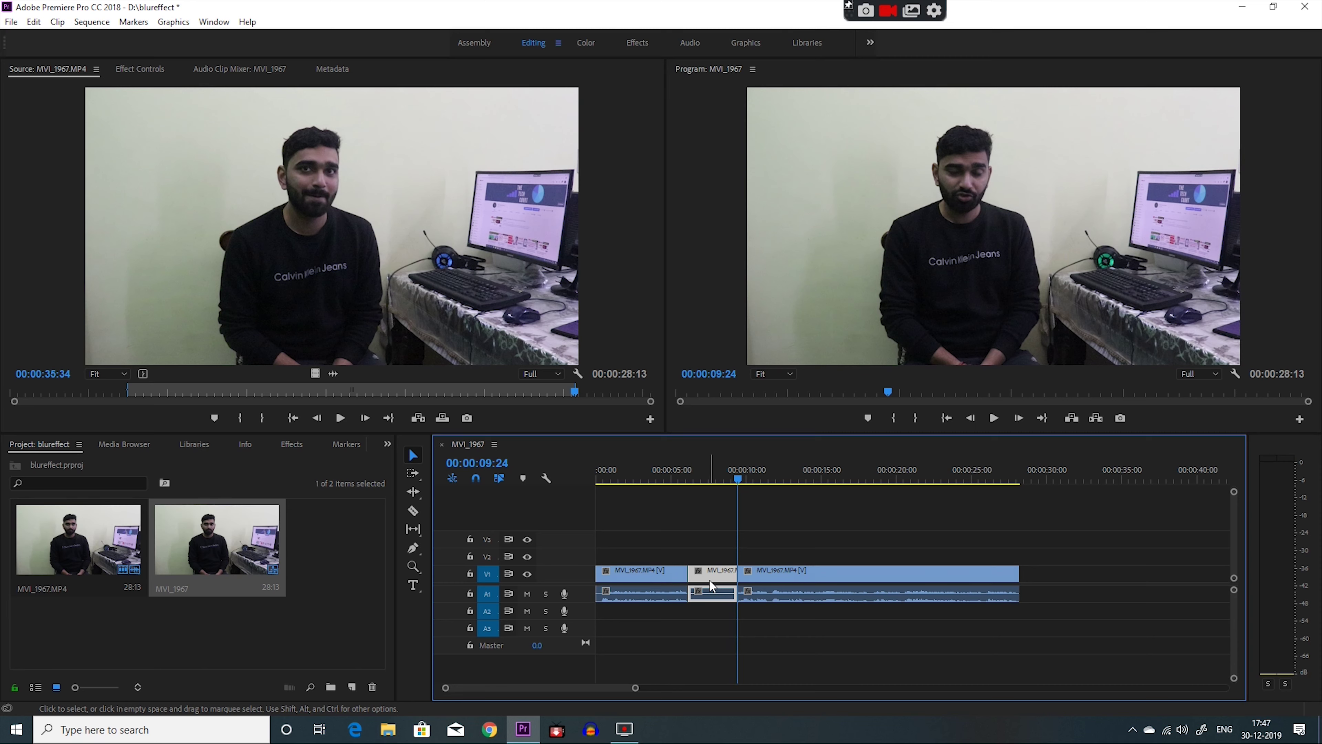
Search the Effects panel for 'fast blur' and drag Fast Blur onto the middle clip.
left_click(140, 69)
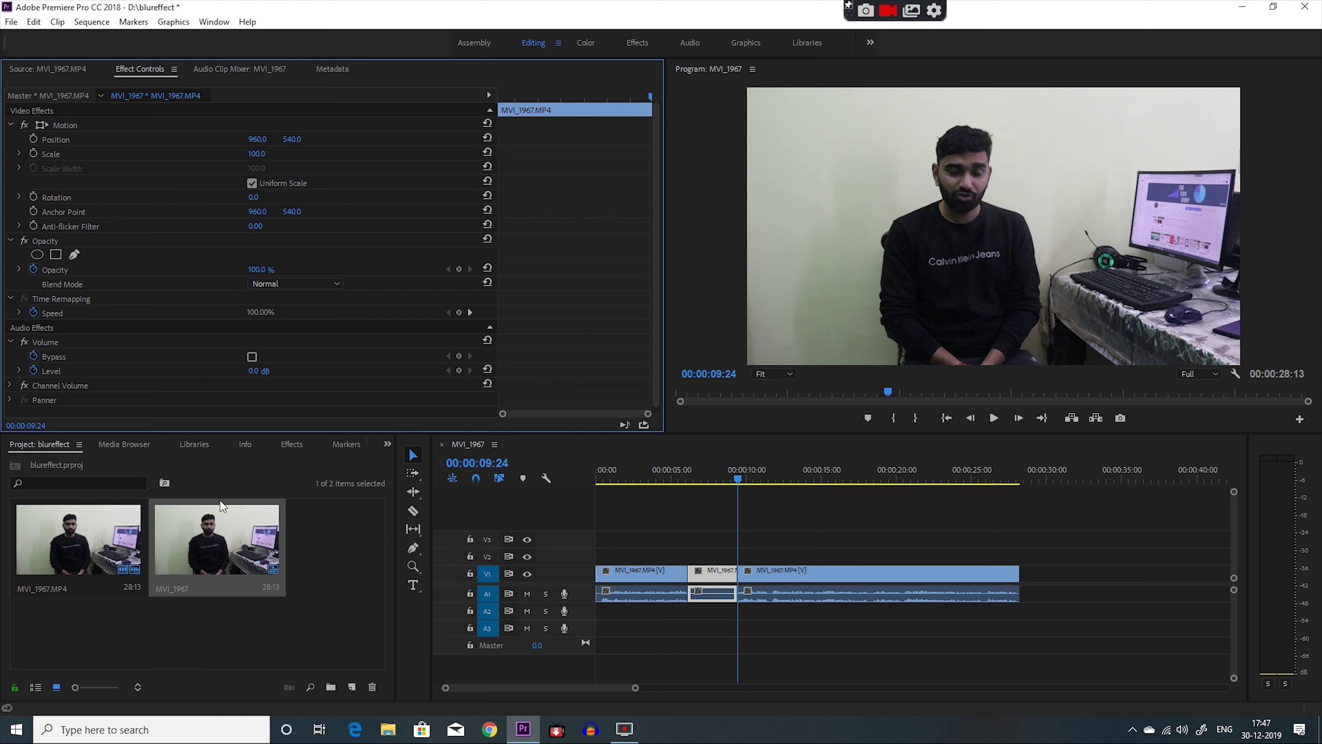
left_click(294, 444)
left_click_drag(52, 462, 4, 469)
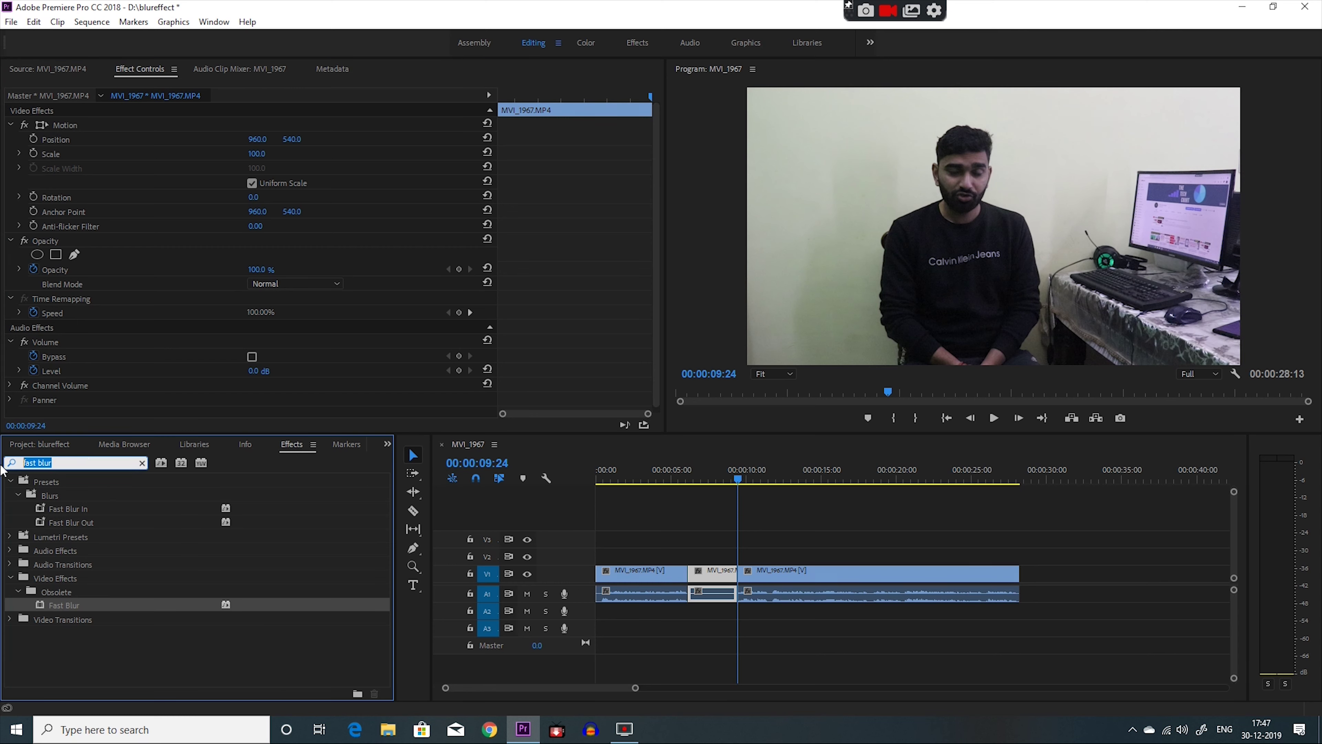
type("fast")
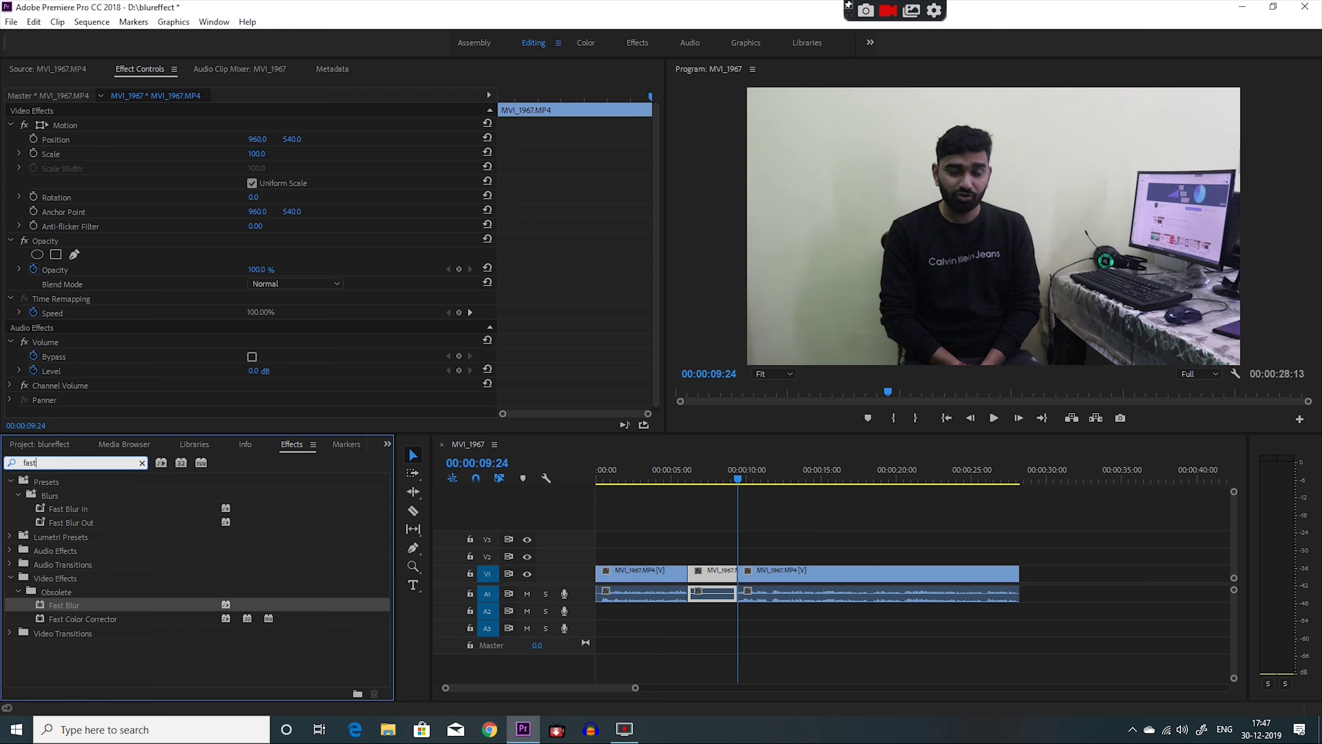
type(" blur")
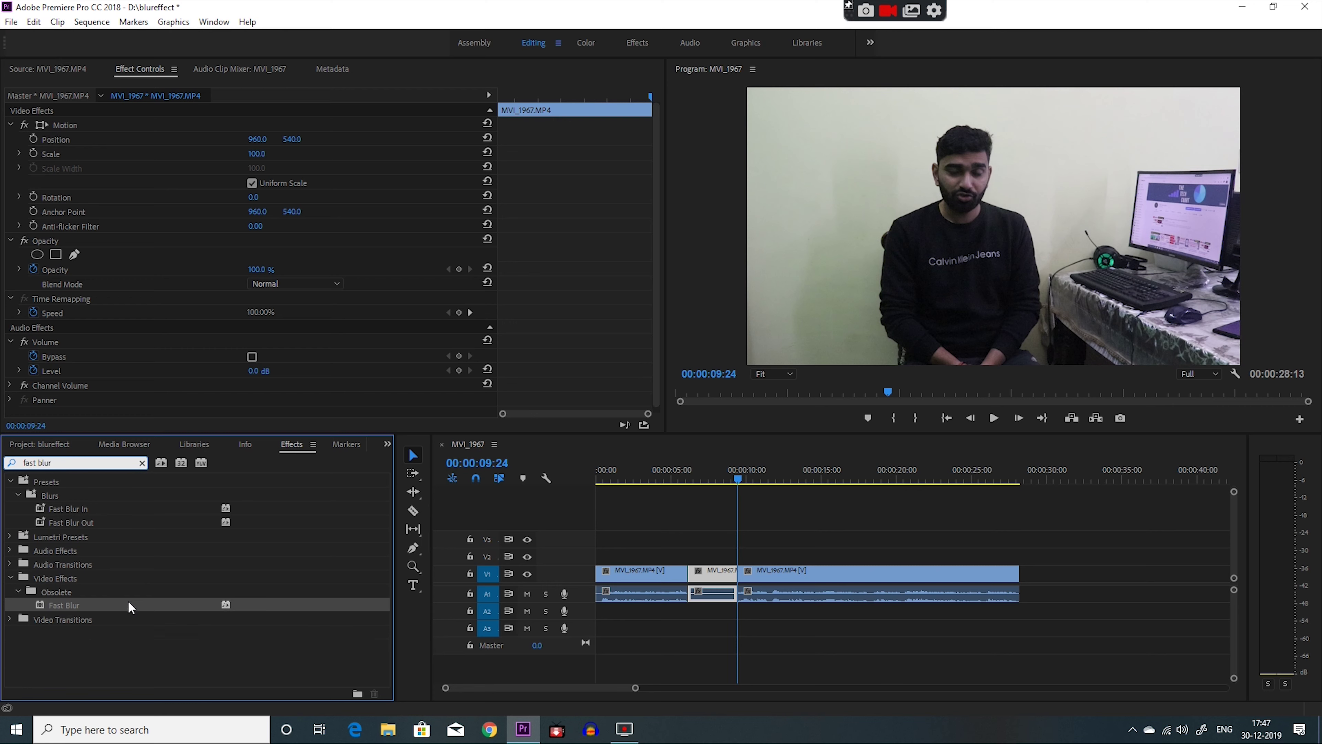
left_click_drag(130, 607, 708, 576)
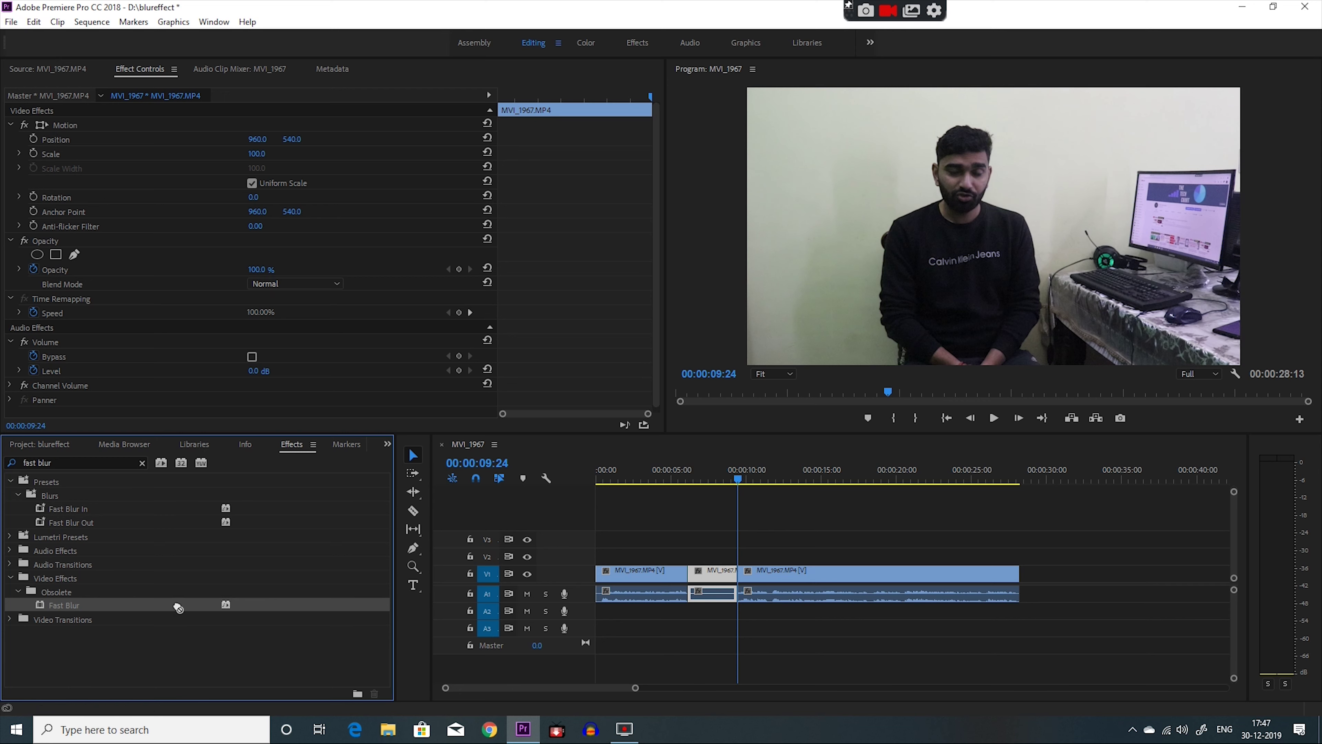
left_click_drag(179, 606, 716, 580)
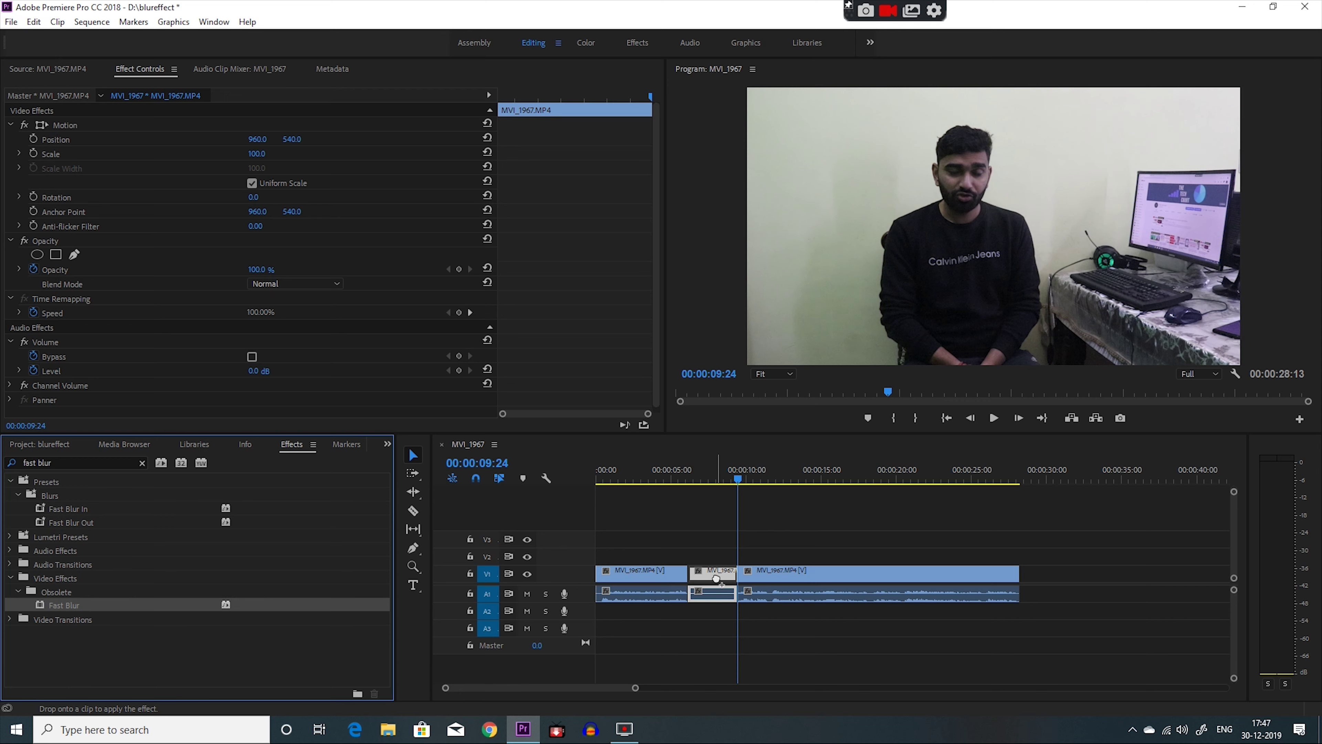
left_click_drag(716, 579, 717, 580)
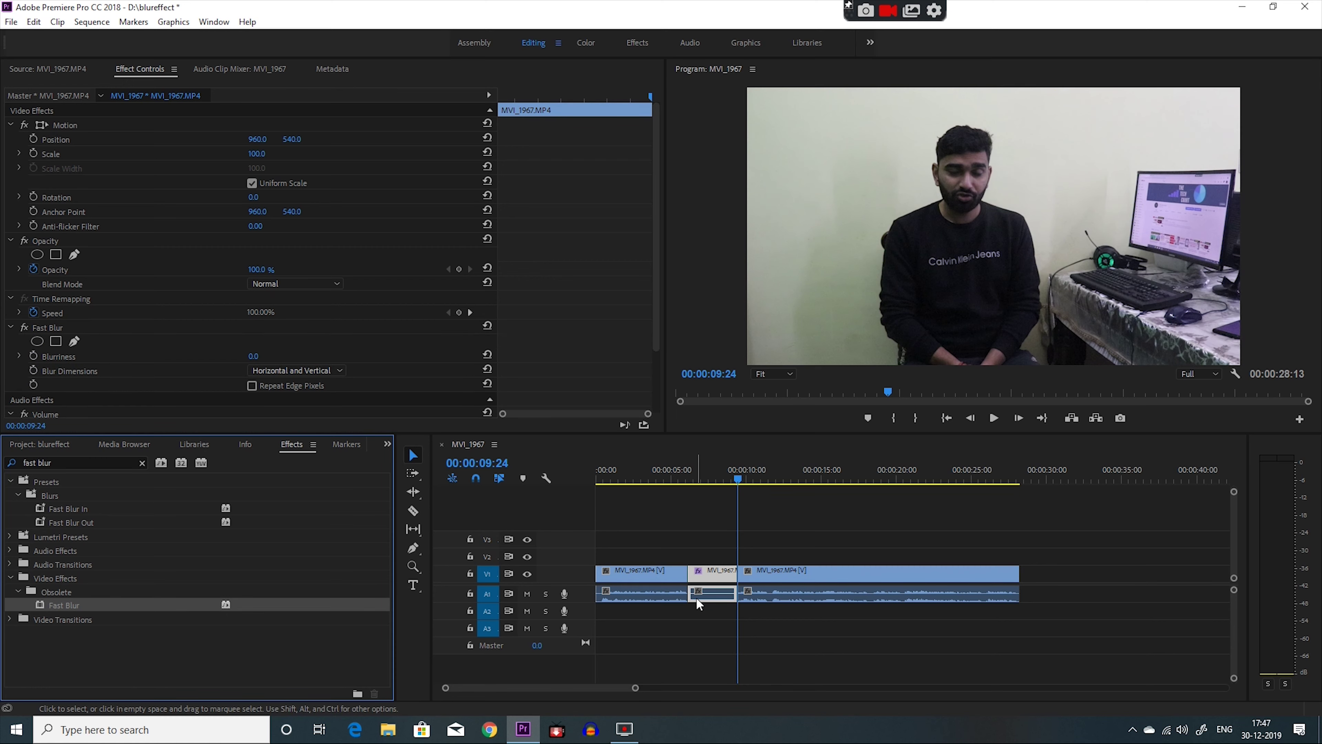
scroll(104, 351, "down", 1)
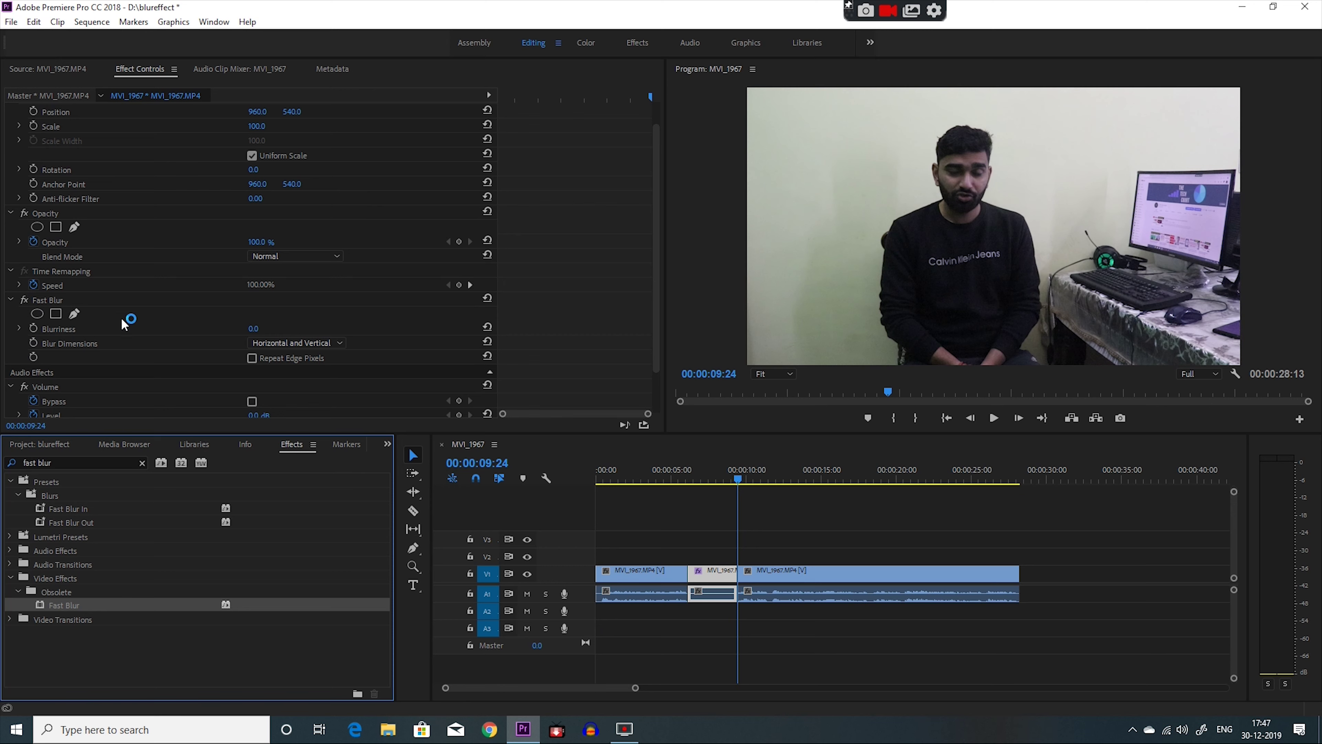
Test an elliptical mask on Fast Blur at 00:00:08:17, then delete it.
left_click(40, 317)
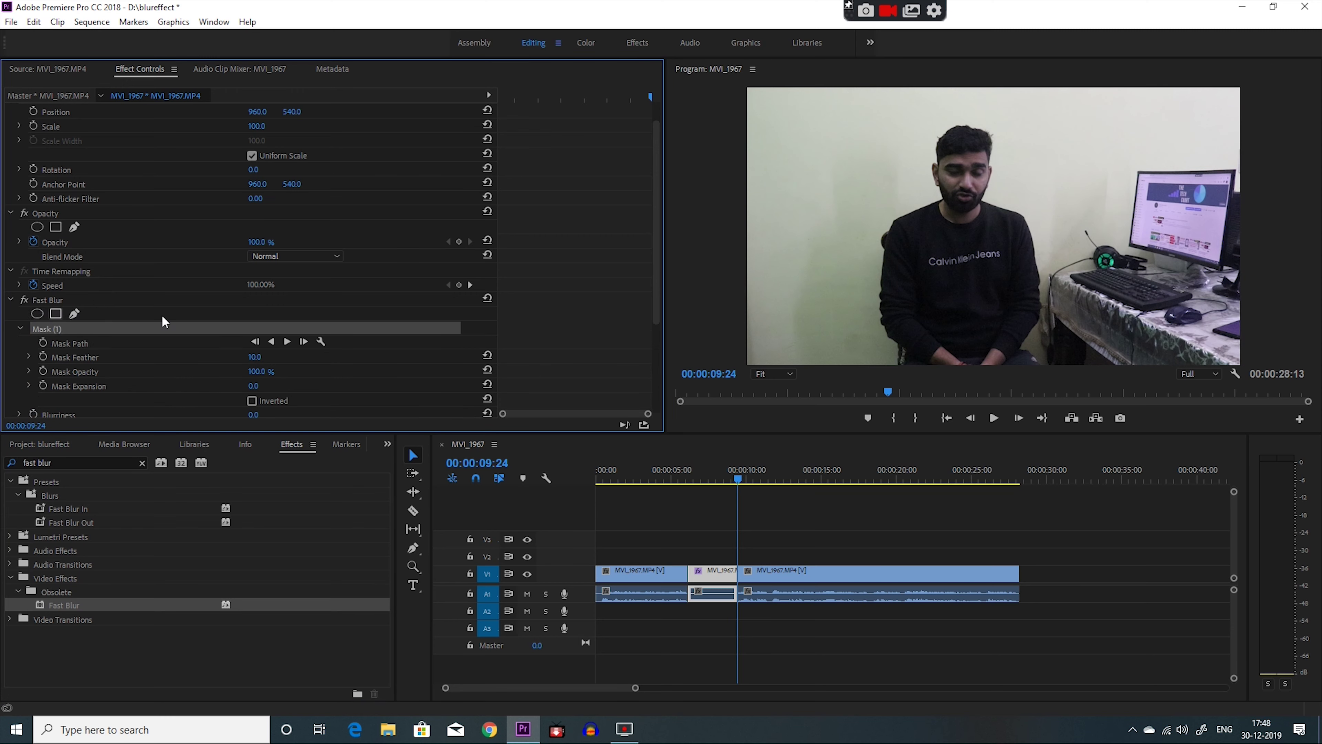
scroll(223, 319, "down", 1)
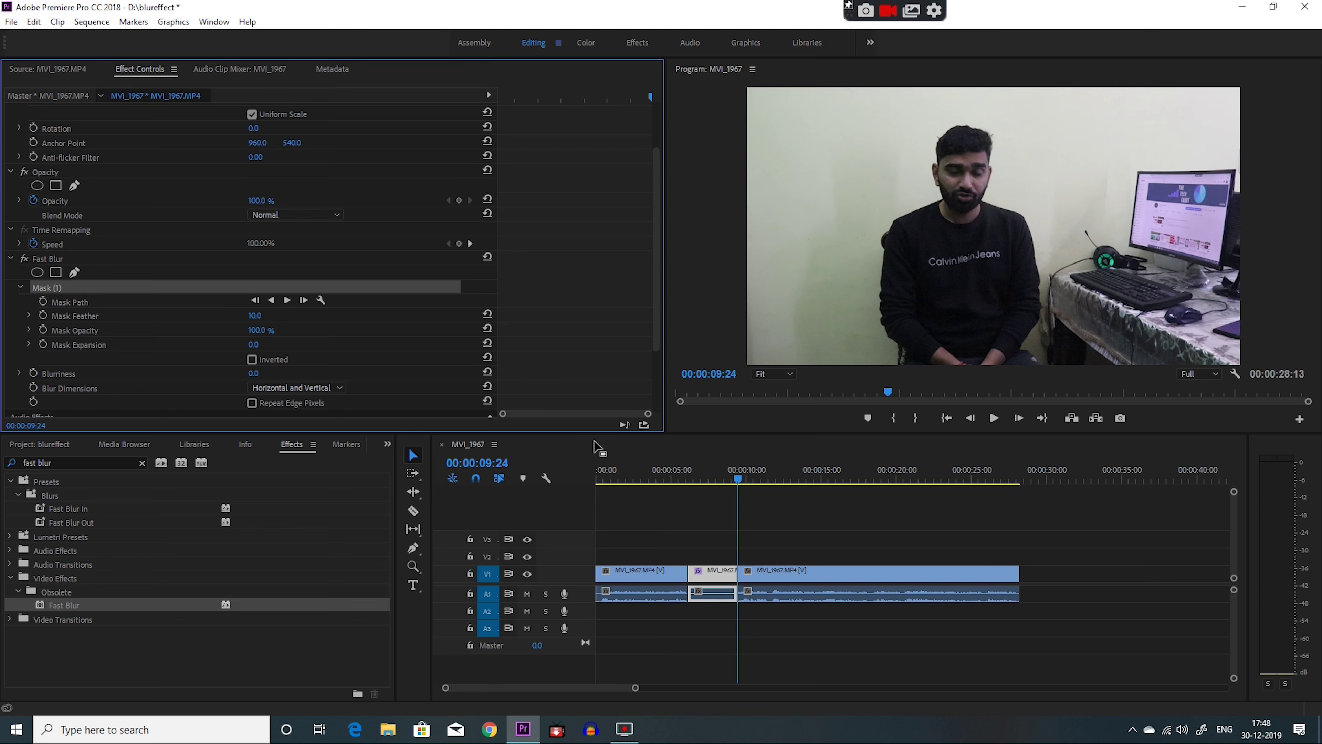
left_click_drag(729, 476, 722, 475)
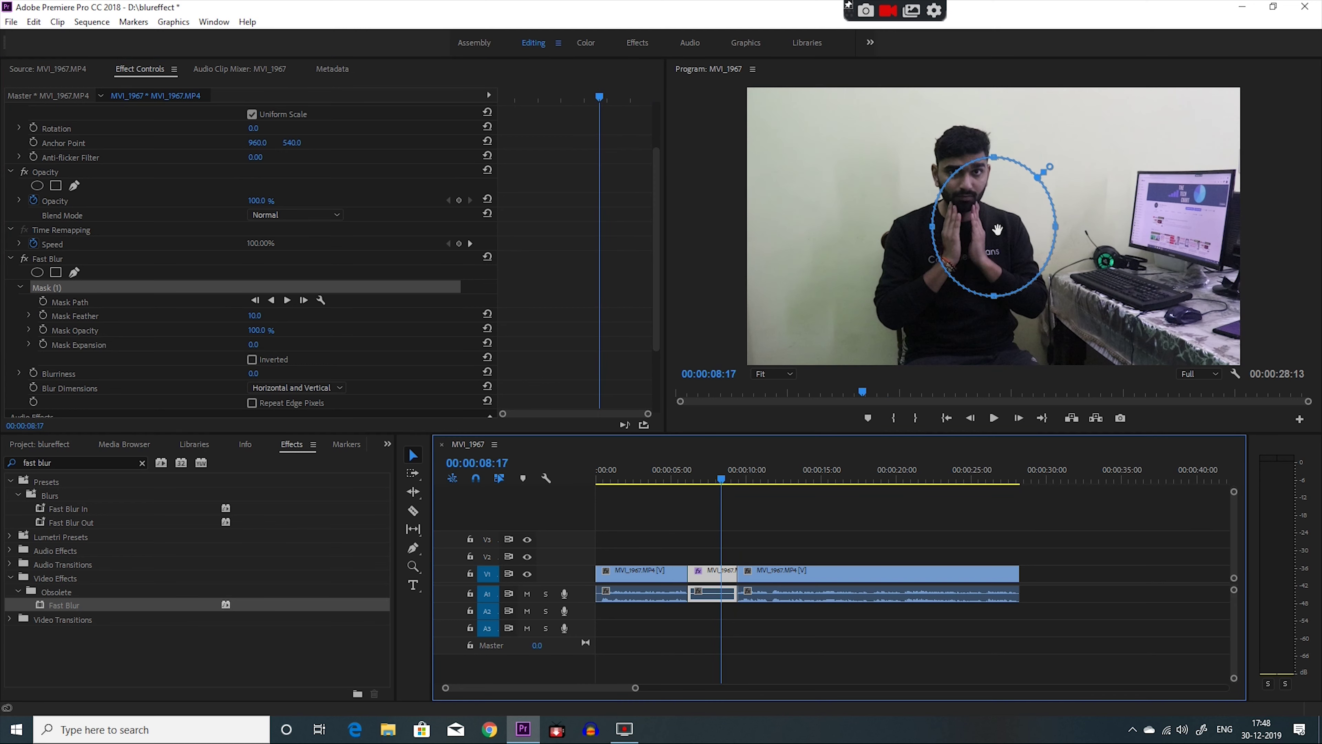
scroll(270, 360, "down", 1)
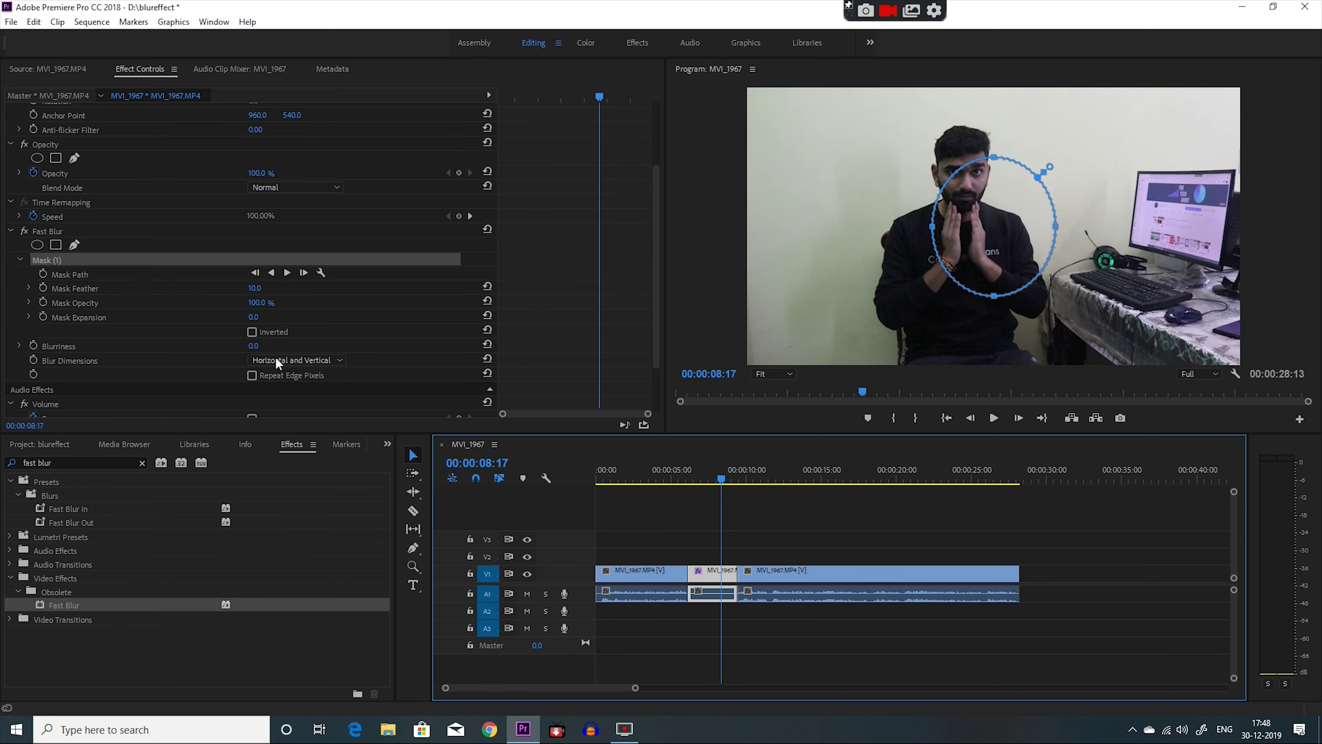
scroll(254, 324, "down", 2)
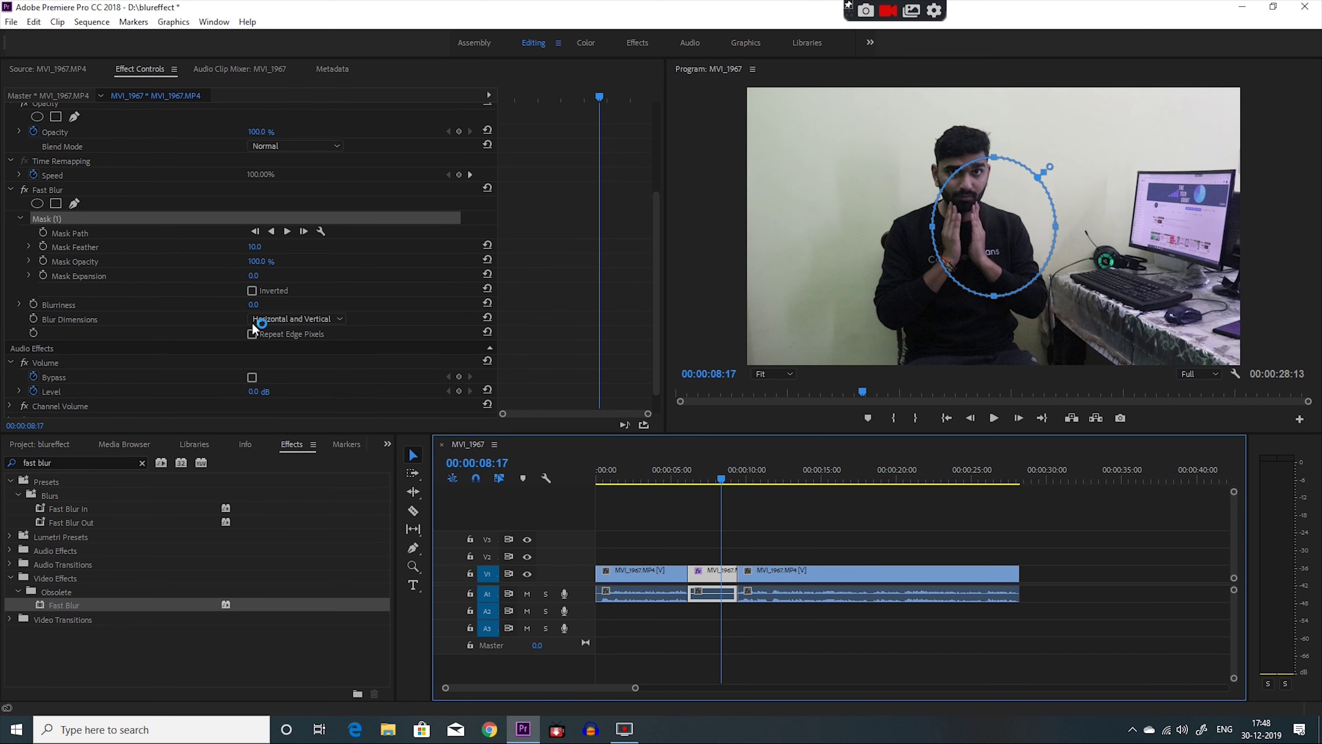
mouse_move(253, 304)
left_mouse_down()
mouse_move(284, 304)
mouse_move(240, 302)
left_mouse_up()
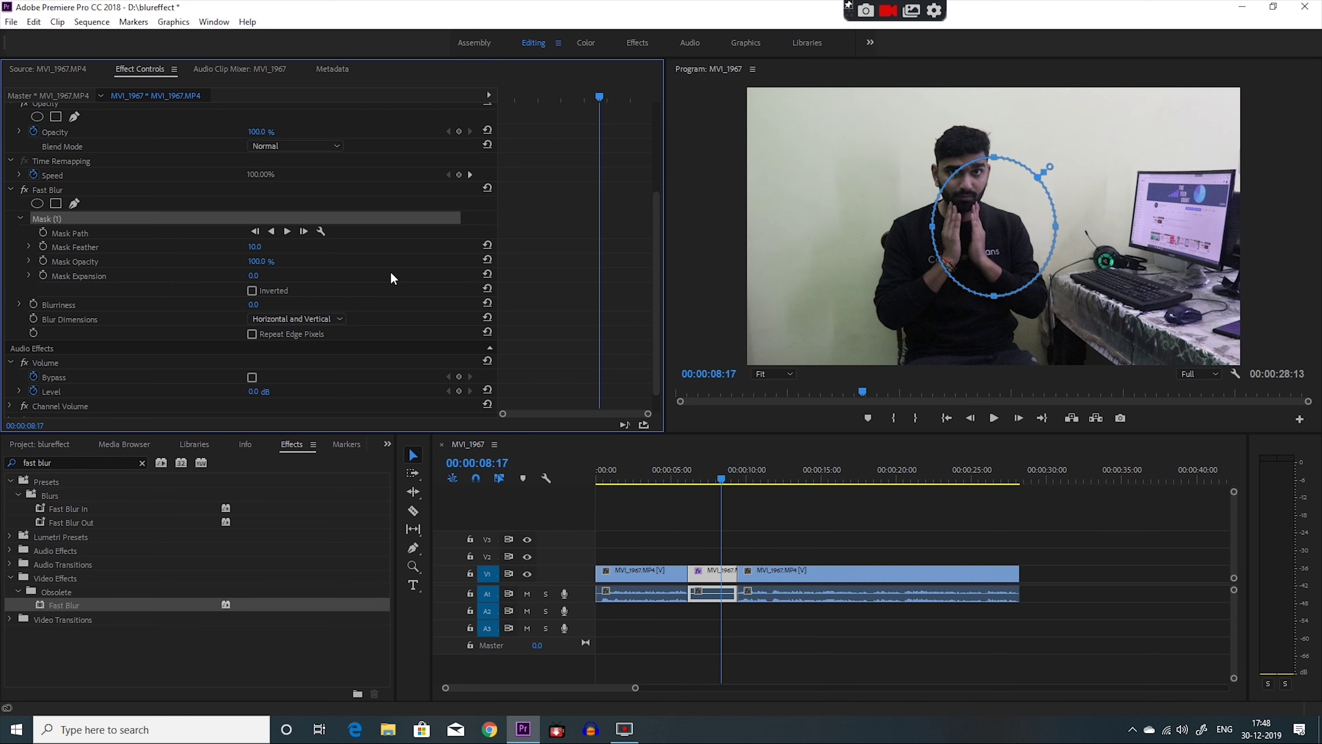
key("Delete")
Test a rectangular mask with Blurriness 65, then remove it too.
left_click(56, 205)
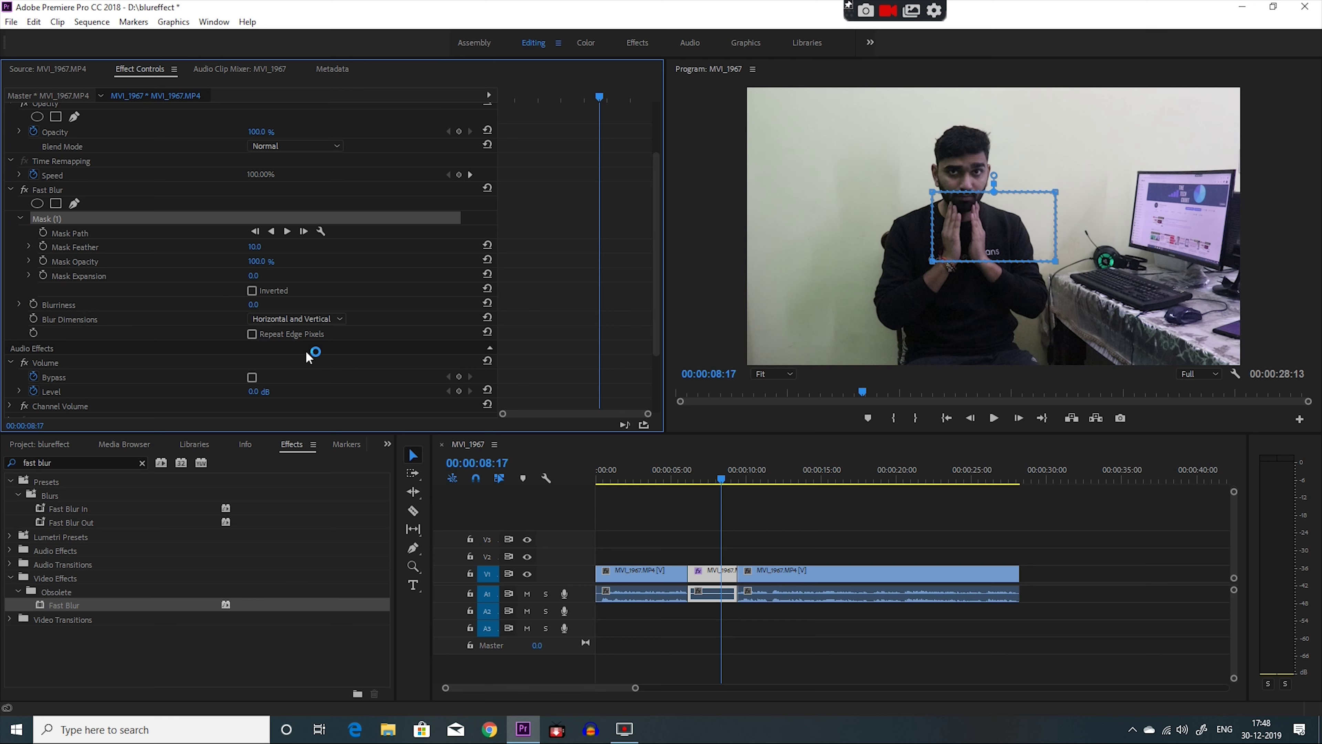
mouse_move(253, 305)
left_mouse_down()
mouse_move(288, 304)
mouse_move(264, 308)
left_mouse_up()
key("Delete")
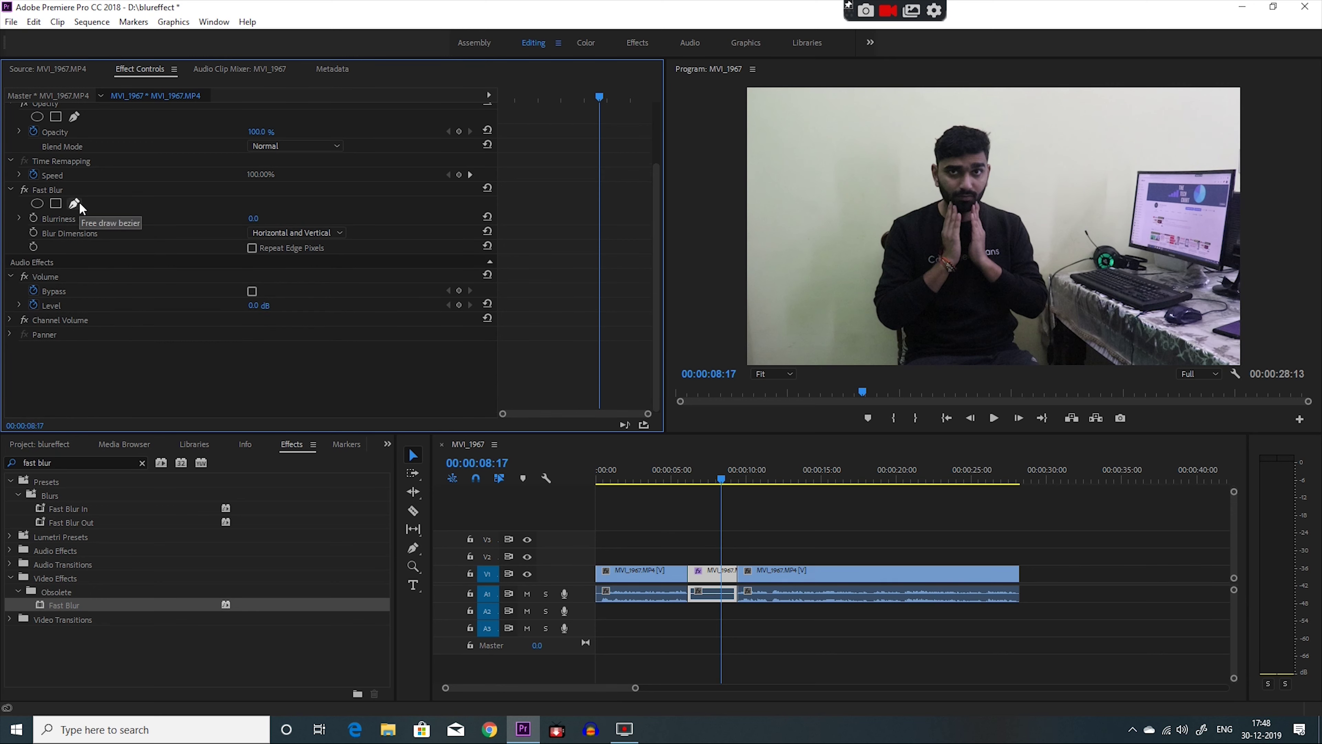
Start a free-draw bezier mask on Fast Blur, placing points down the face to the chin.
left_click(80, 204)
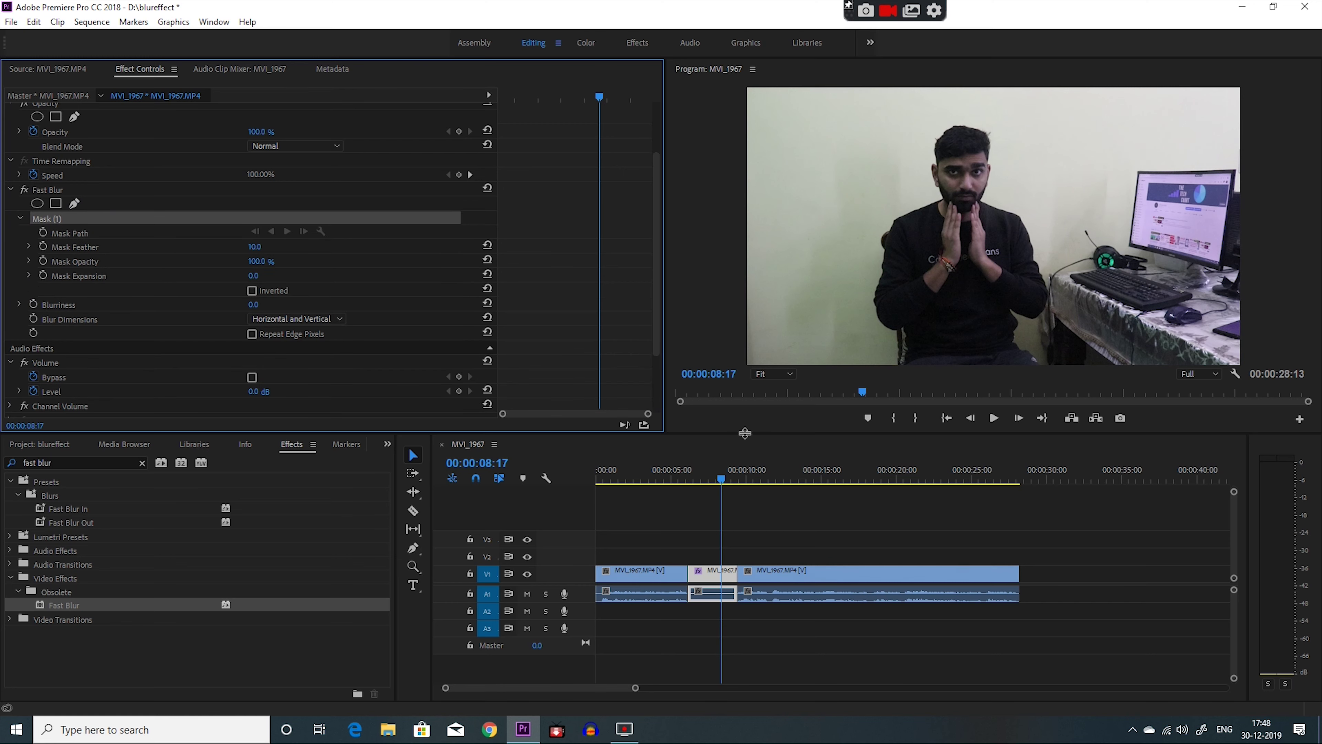
left_click(939, 163)
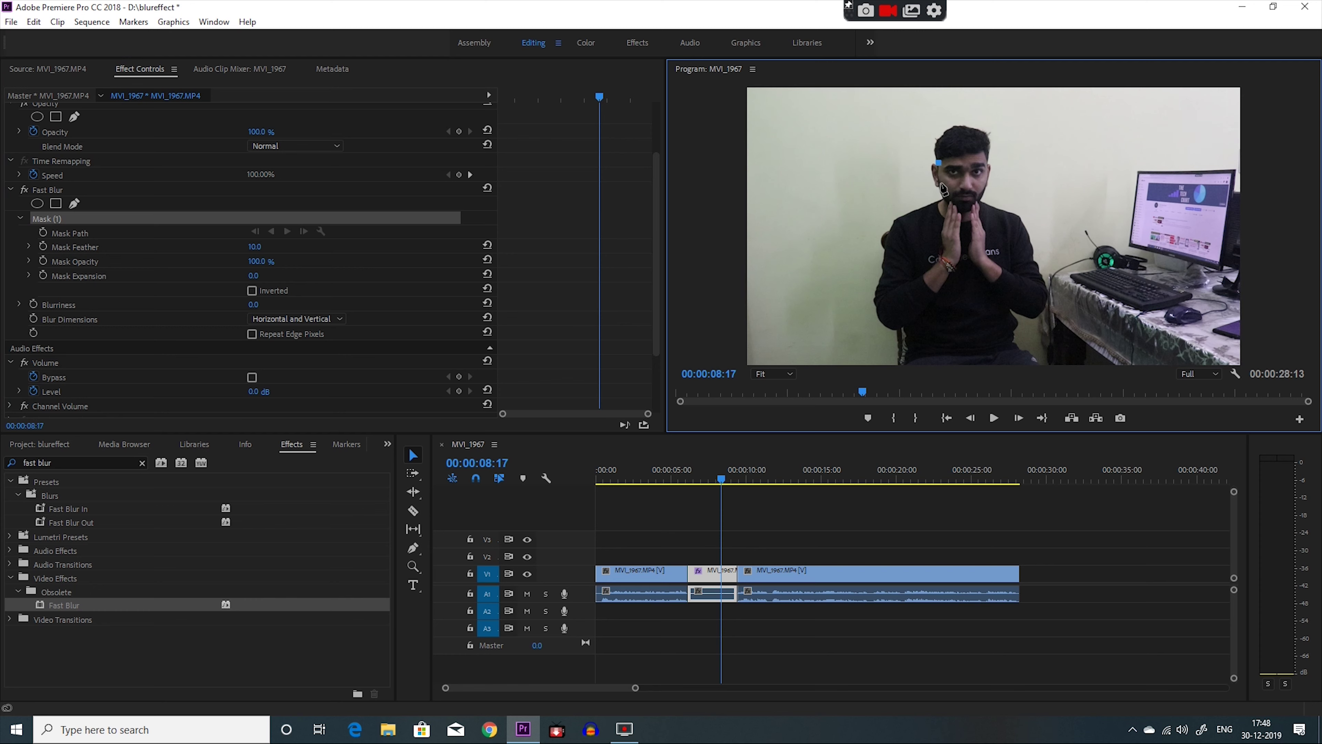
left_click(939, 188)
left_click(963, 210)
left_click_drag(725, 478, 695, 478)
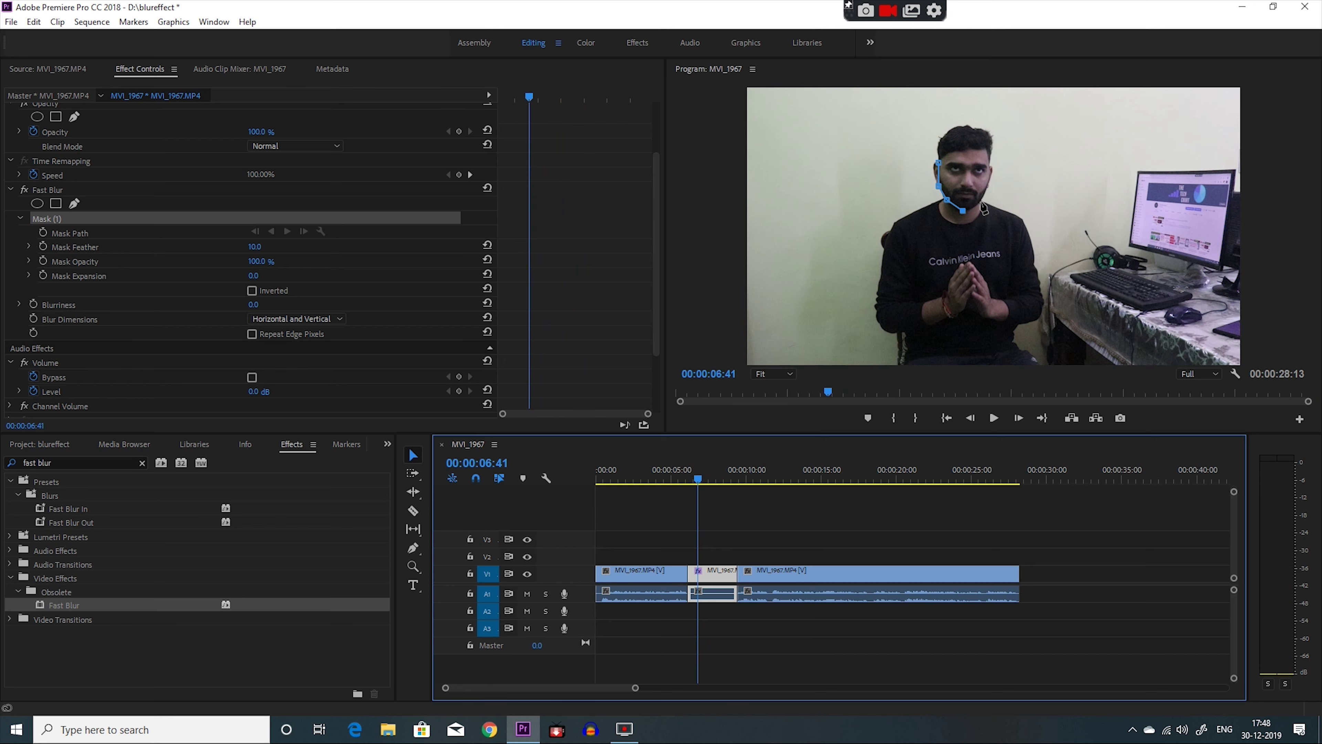
Continue the points around jaw, cheek and head to close the mask, then test the blur.
left_click(981, 202)
left_click(989, 178)
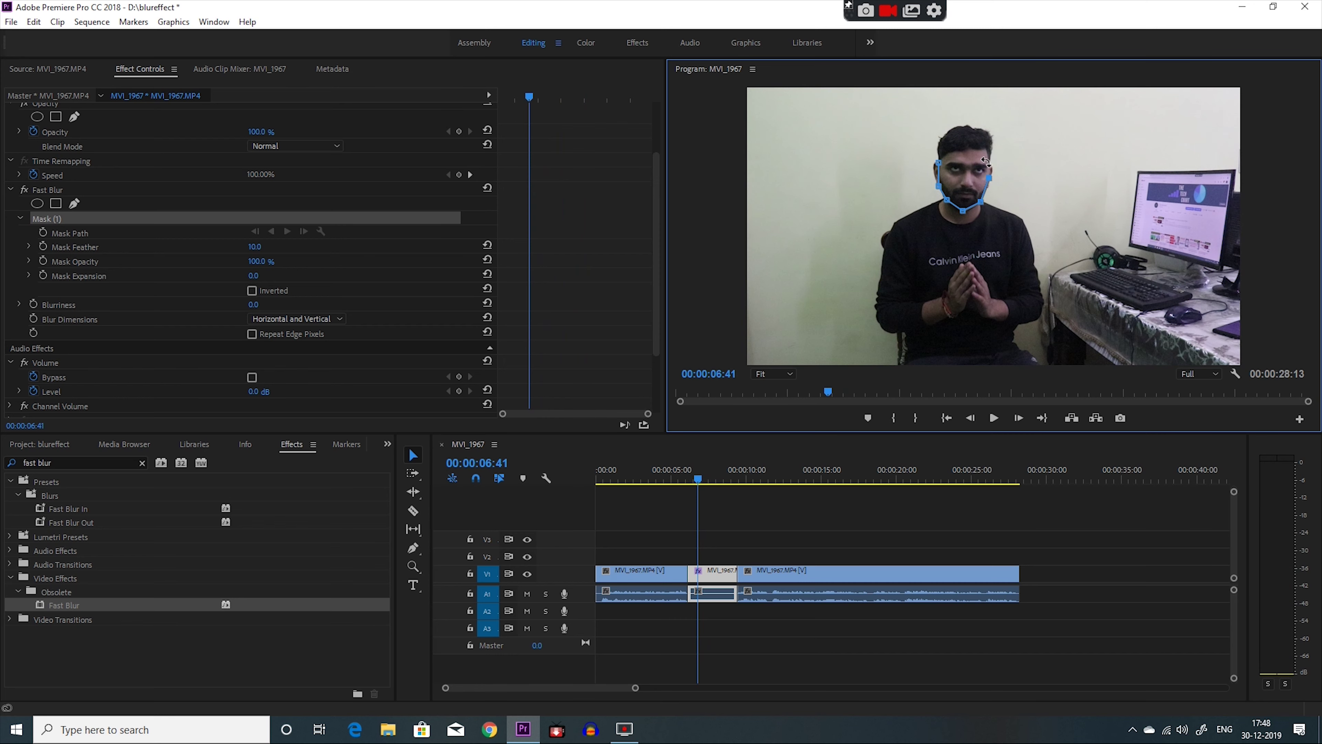
left_click(971, 151)
left_click_drag(939, 173, 955, 173)
left_click(953, 151)
left_click(961, 148)
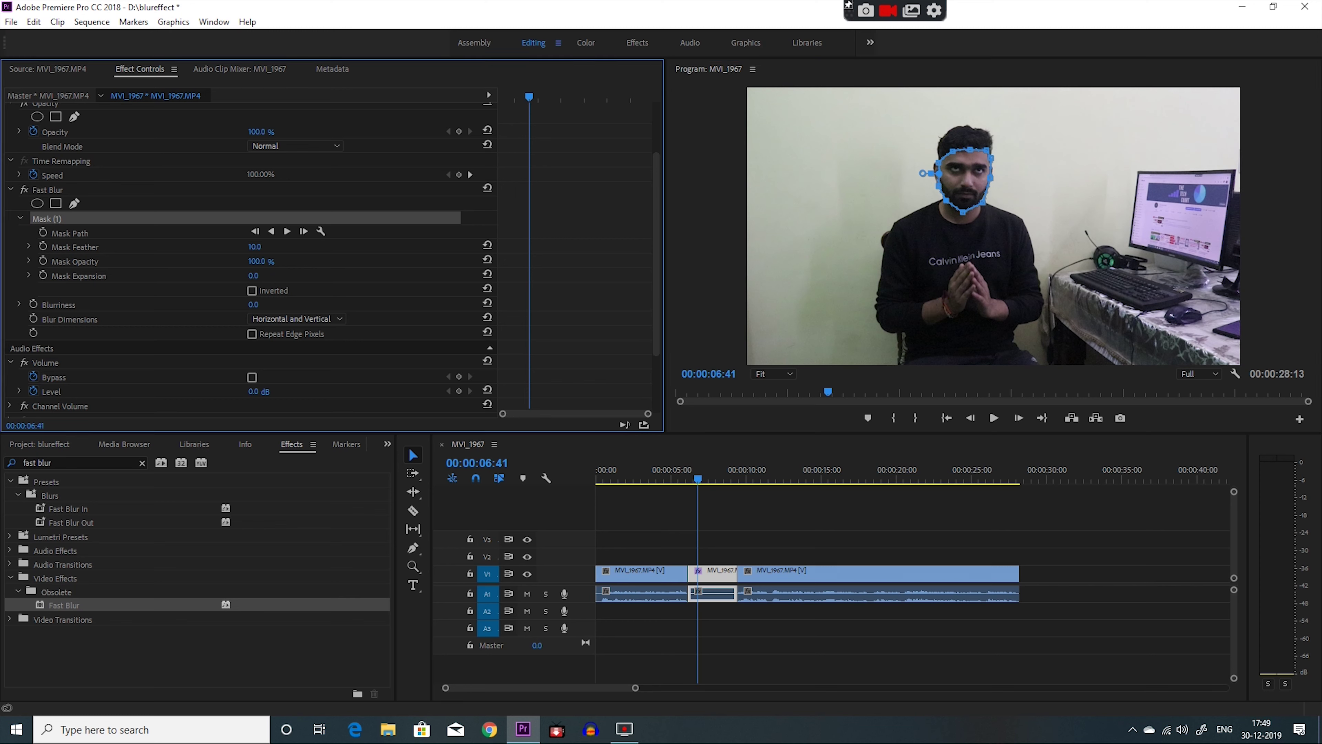
mouse_move(254, 303)
left_mouse_down()
mouse_move(323, 304)
mouse_move(208, 304)
left_mouse_up()
left_click(698, 482)
At 00:00:06:07, fit Mask (1) over the face and start tracking it forward.
key("space")
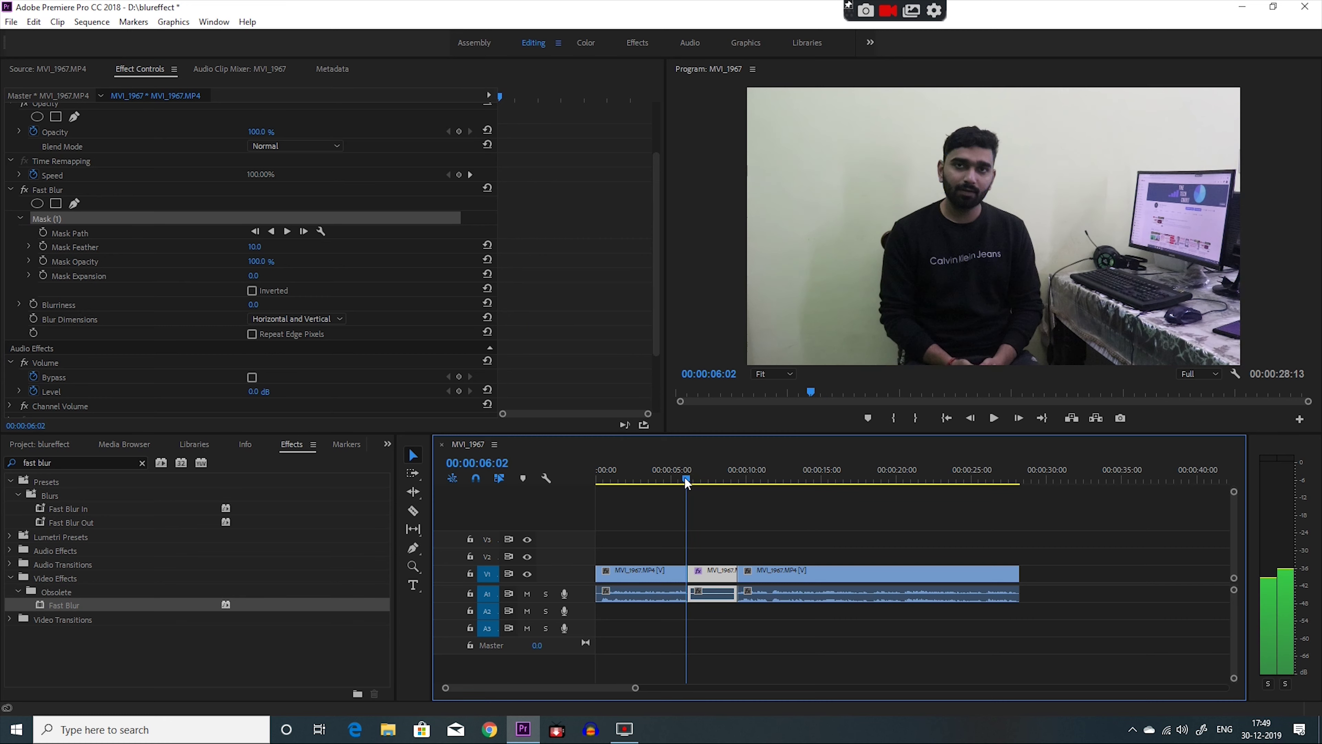
left_click(689, 480)
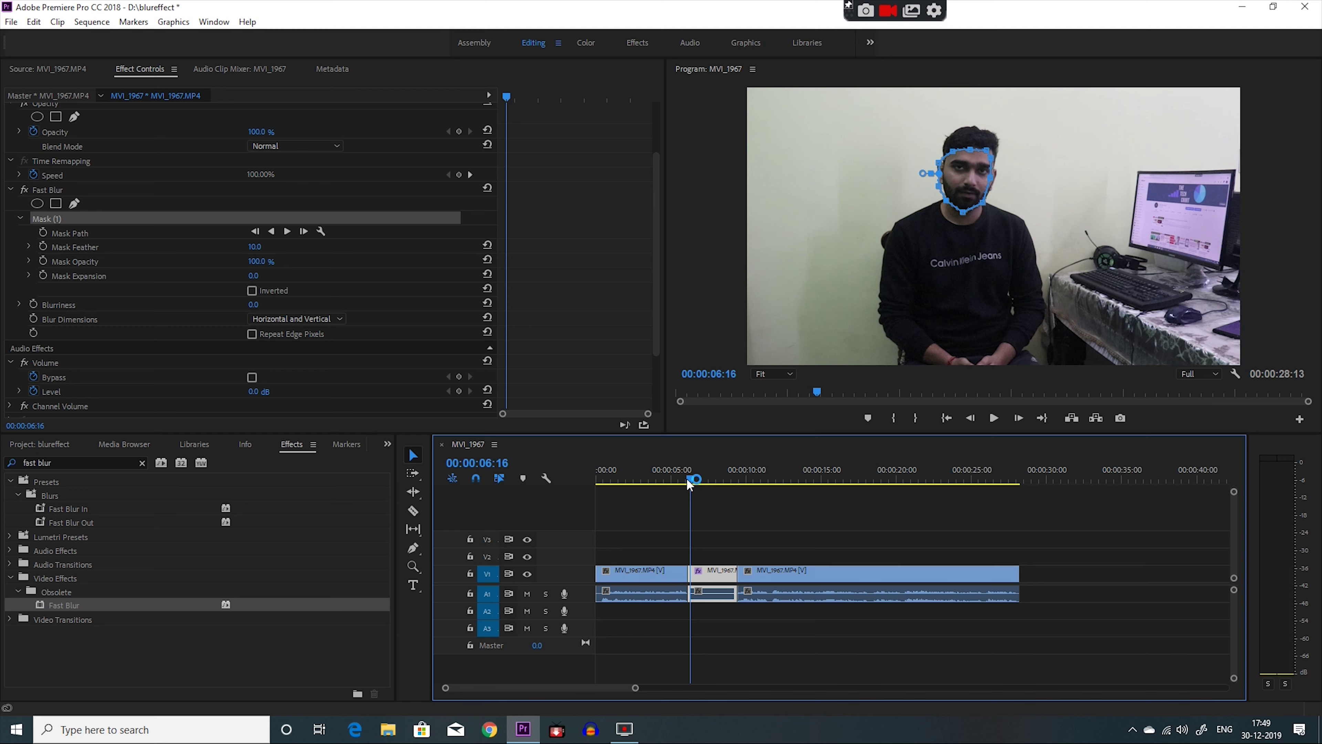
left_click_drag(687, 483, 686, 483)
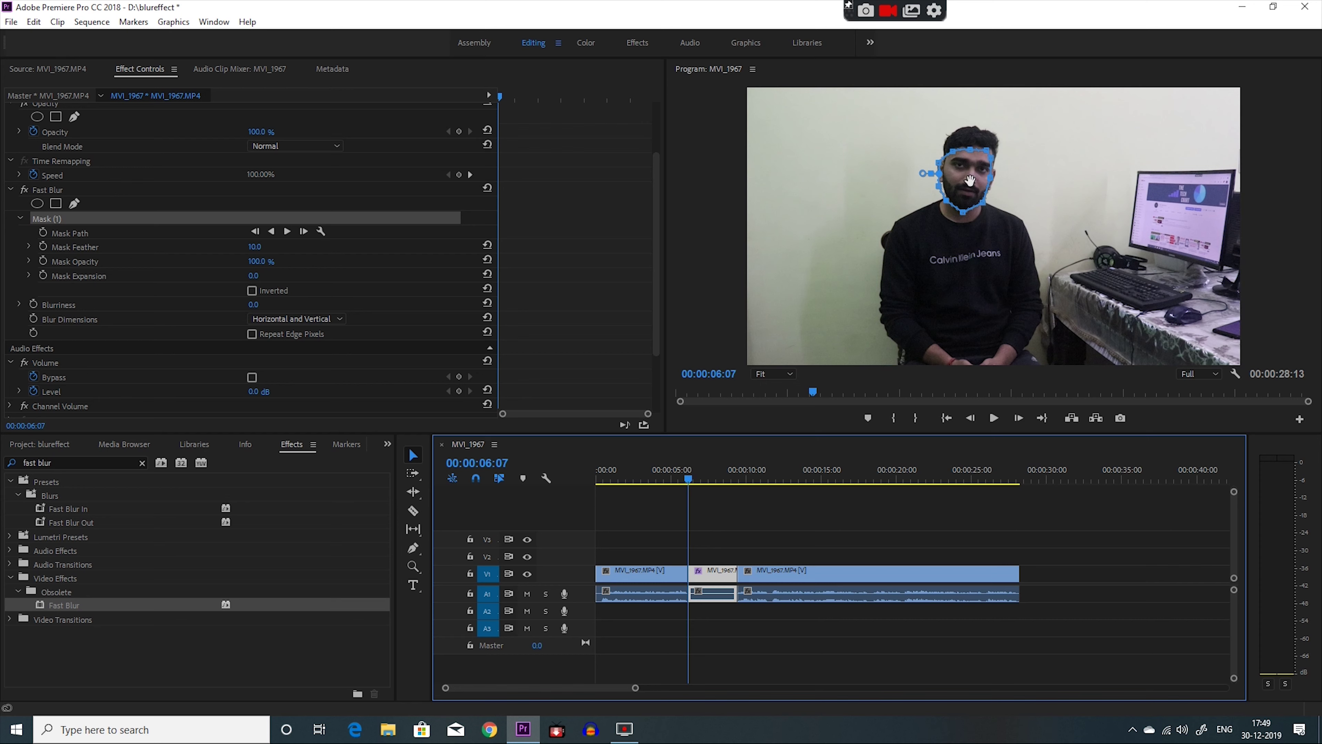
left_click_drag(967, 180, 972, 176)
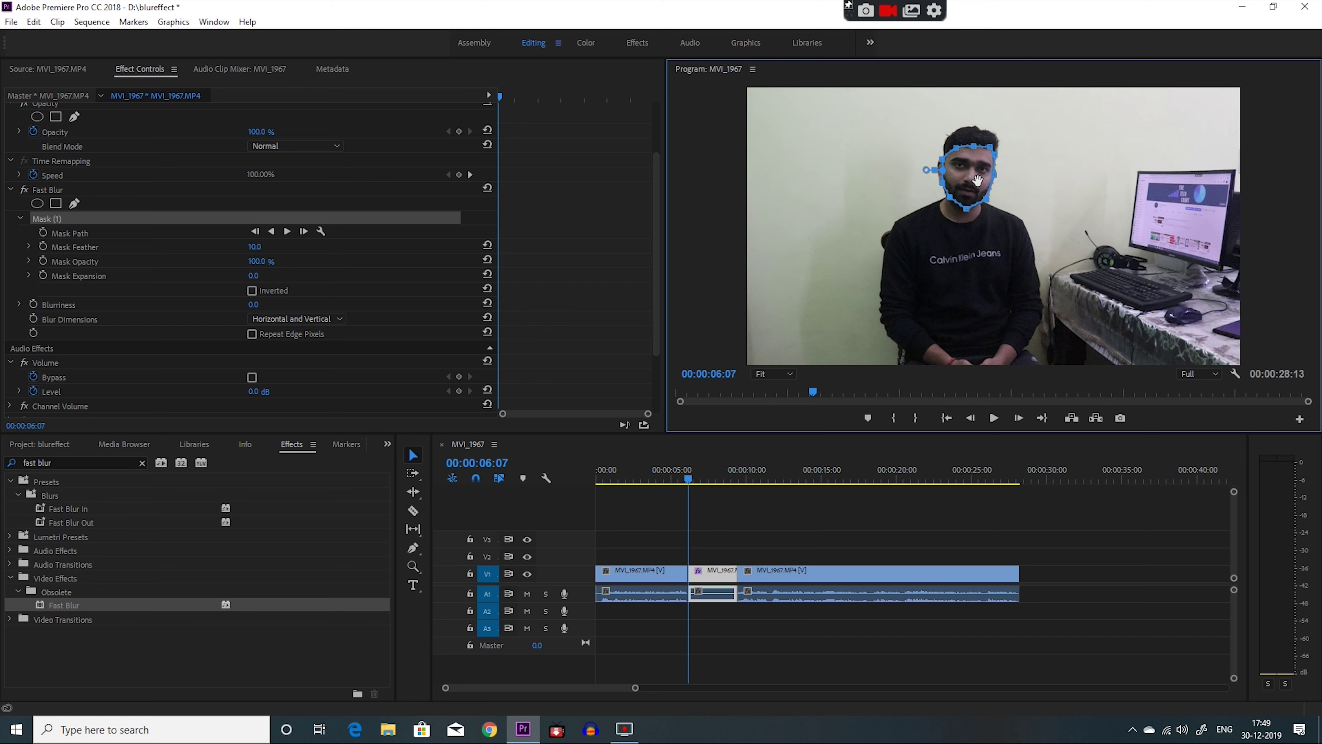
left_click(287, 231)
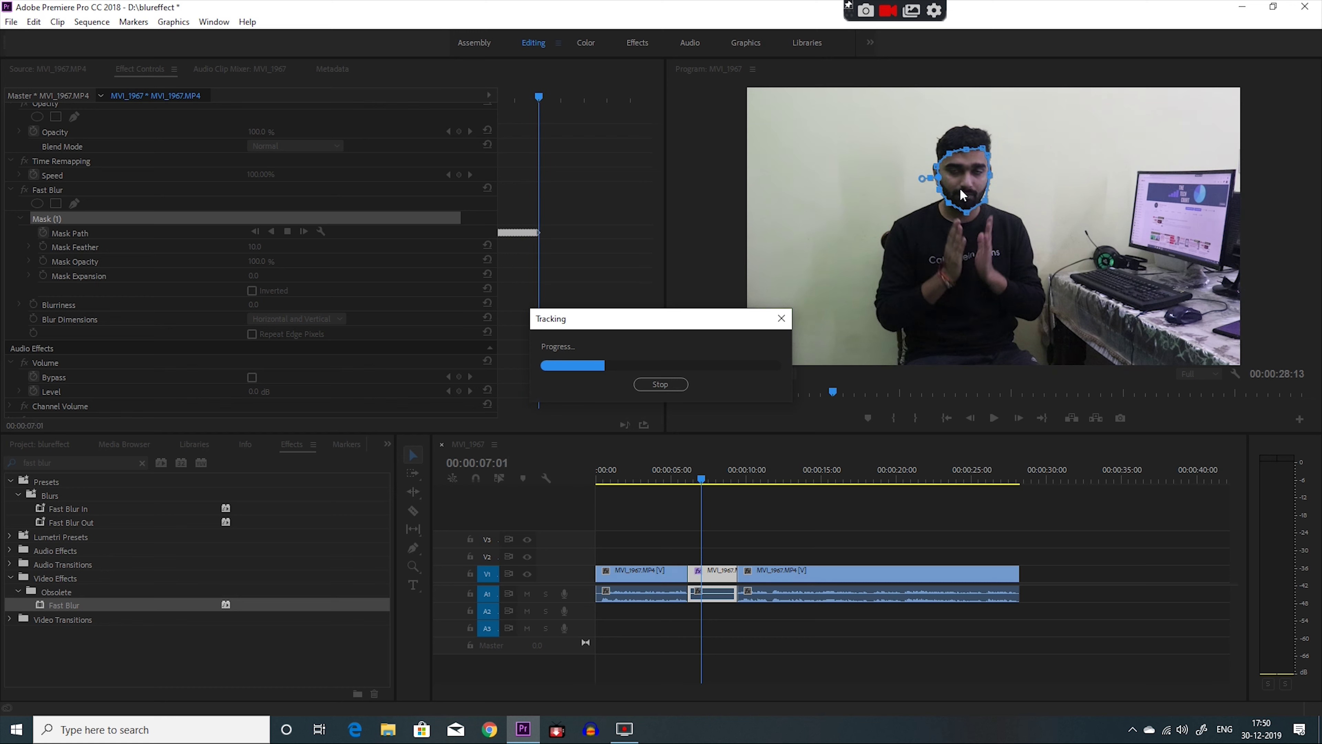
Stop tracking, realign the drifted mask on the face, and track forward to 00:00:09:23.
left_click(659, 384)
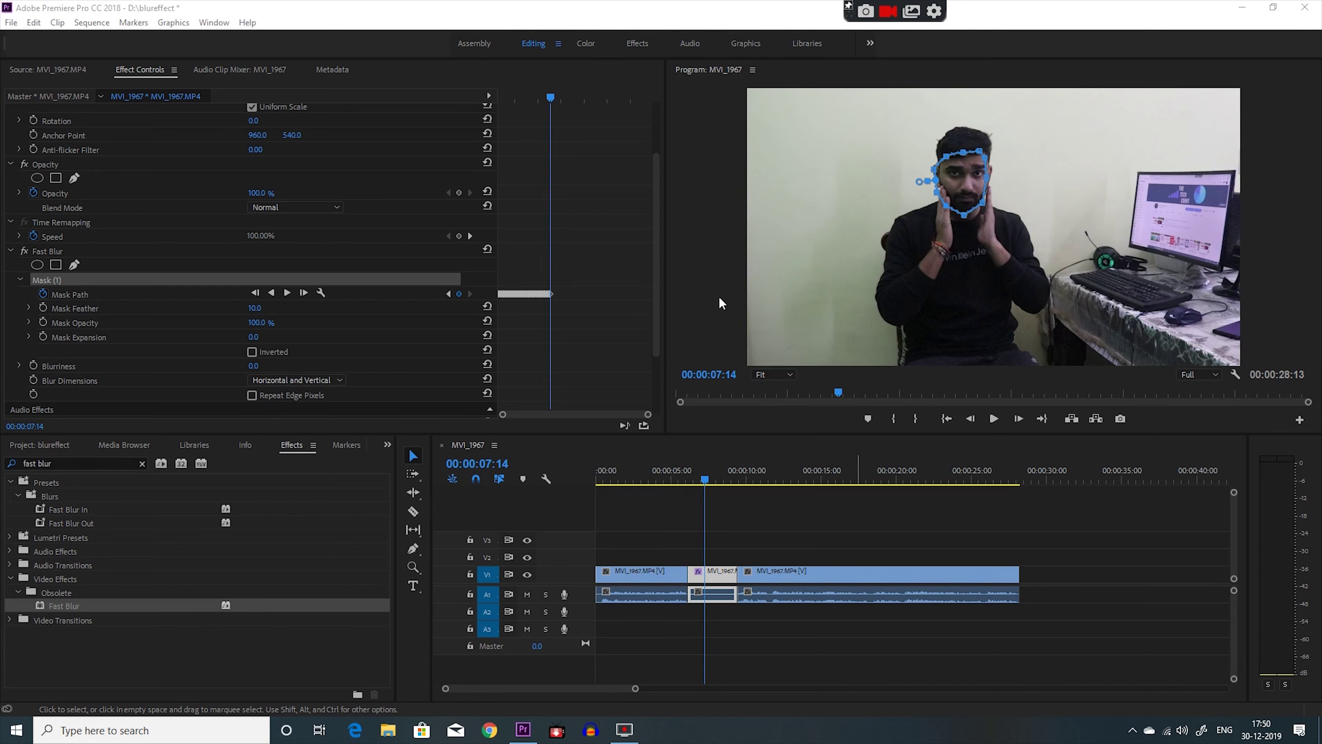
left_click_drag(960, 176, 964, 180)
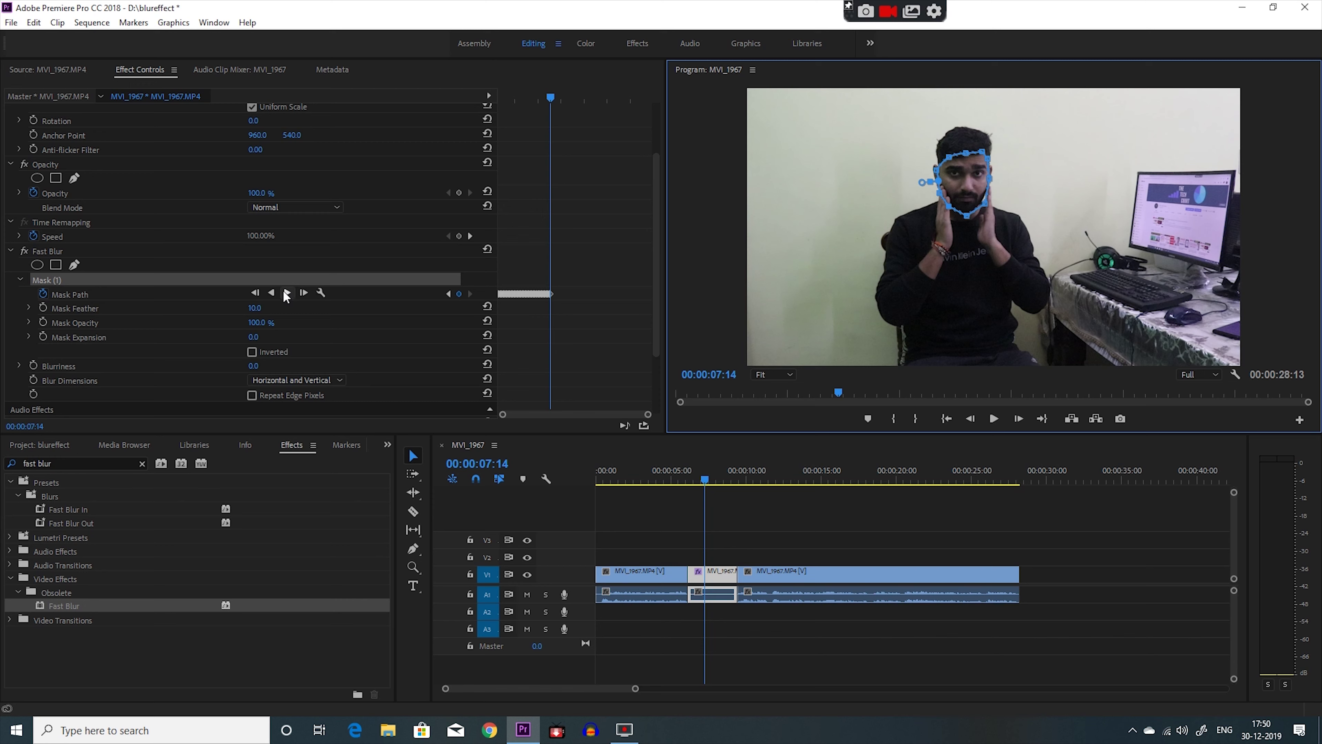
left_click(287, 293)
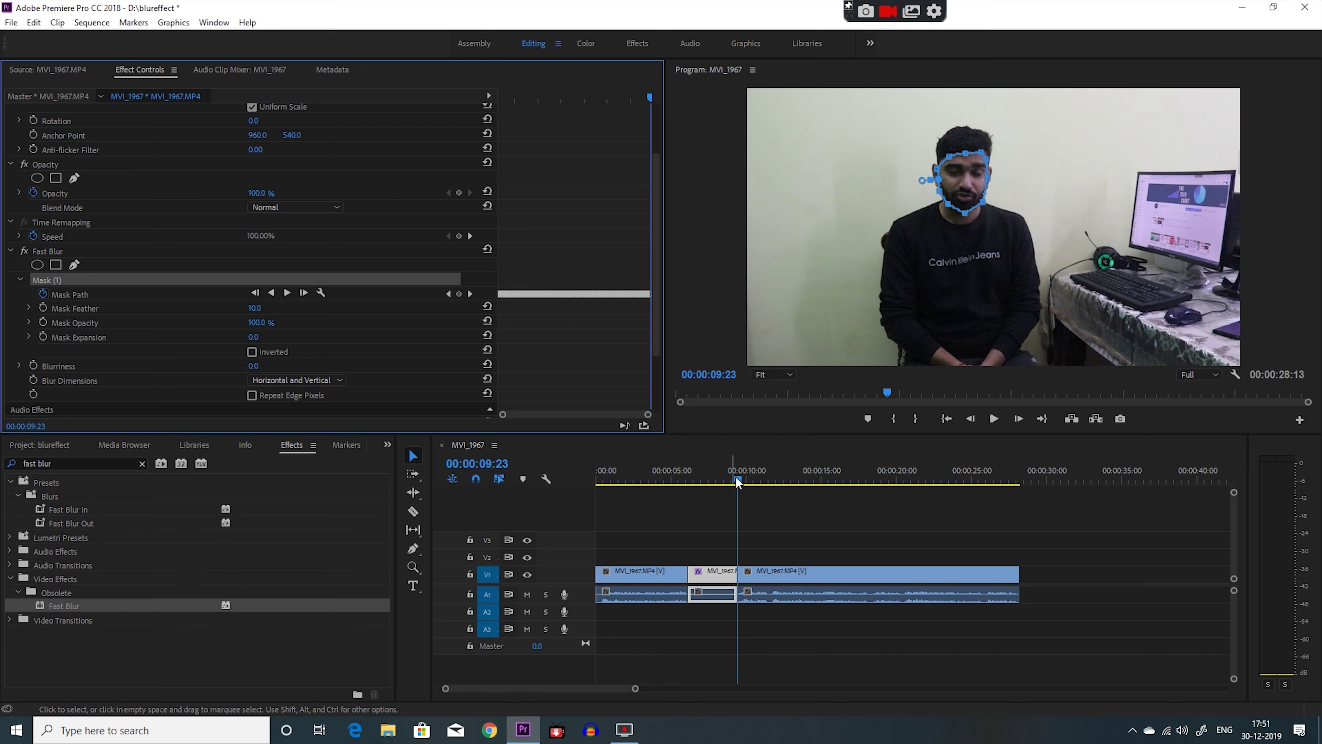
Set Fast Blur Blurriness to 27.0, judging the blurred face around 00:00:06:25.
mouse_move(736, 484)
left_mouse_down()
mouse_move(692, 492)
mouse_move(705, 488)
left_mouse_up()
left_click_drag(702, 489, 692, 488)
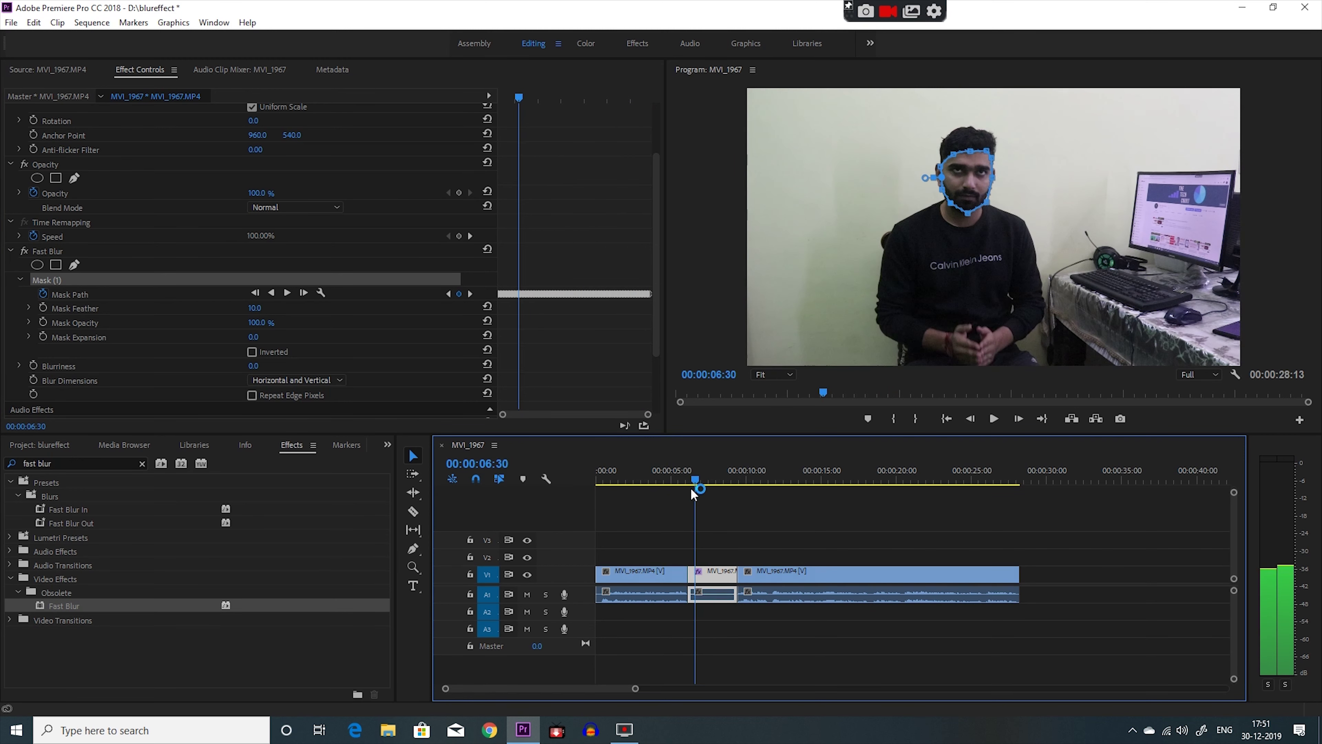
left_click(263, 370)
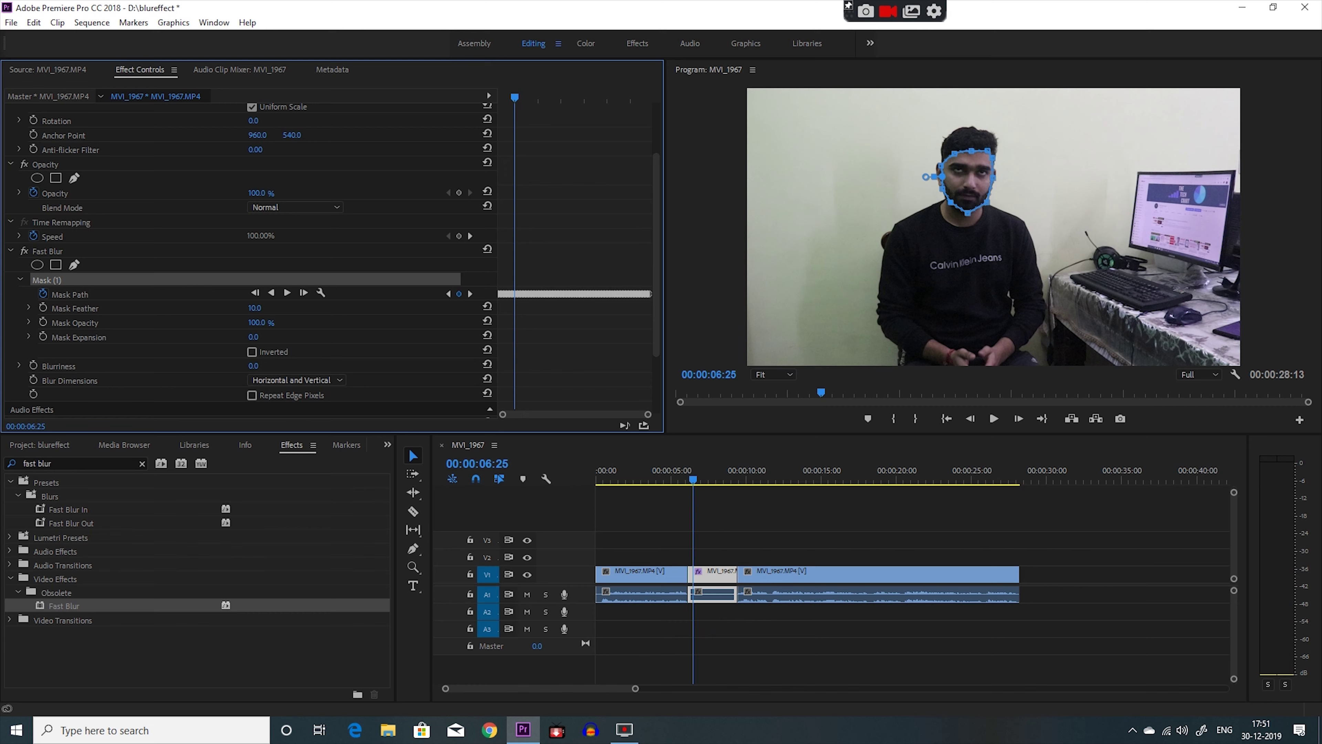
type("12")
mouse_move(255, 365)
left_mouse_down()
mouse_move(279, 366)
mouse_move(264, 366)
left_mouse_up()
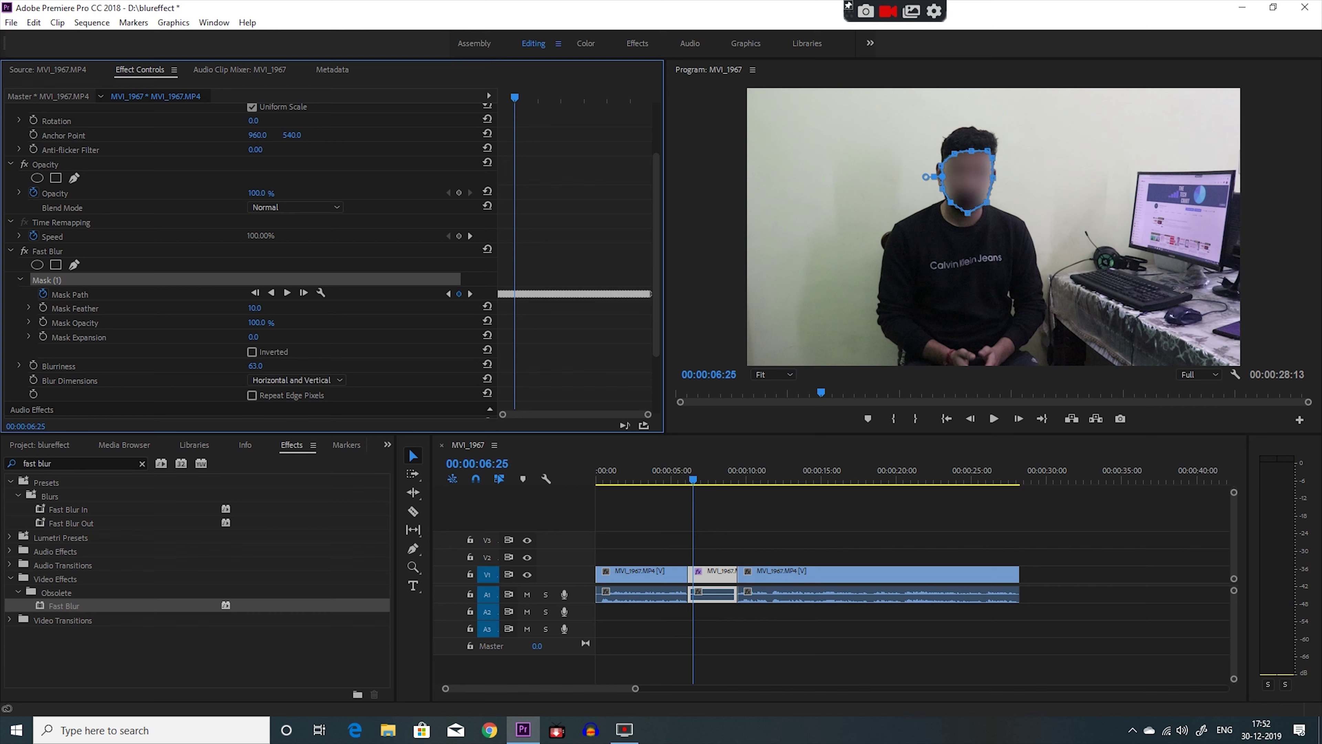
left_click_drag(255, 366, 256, 366)
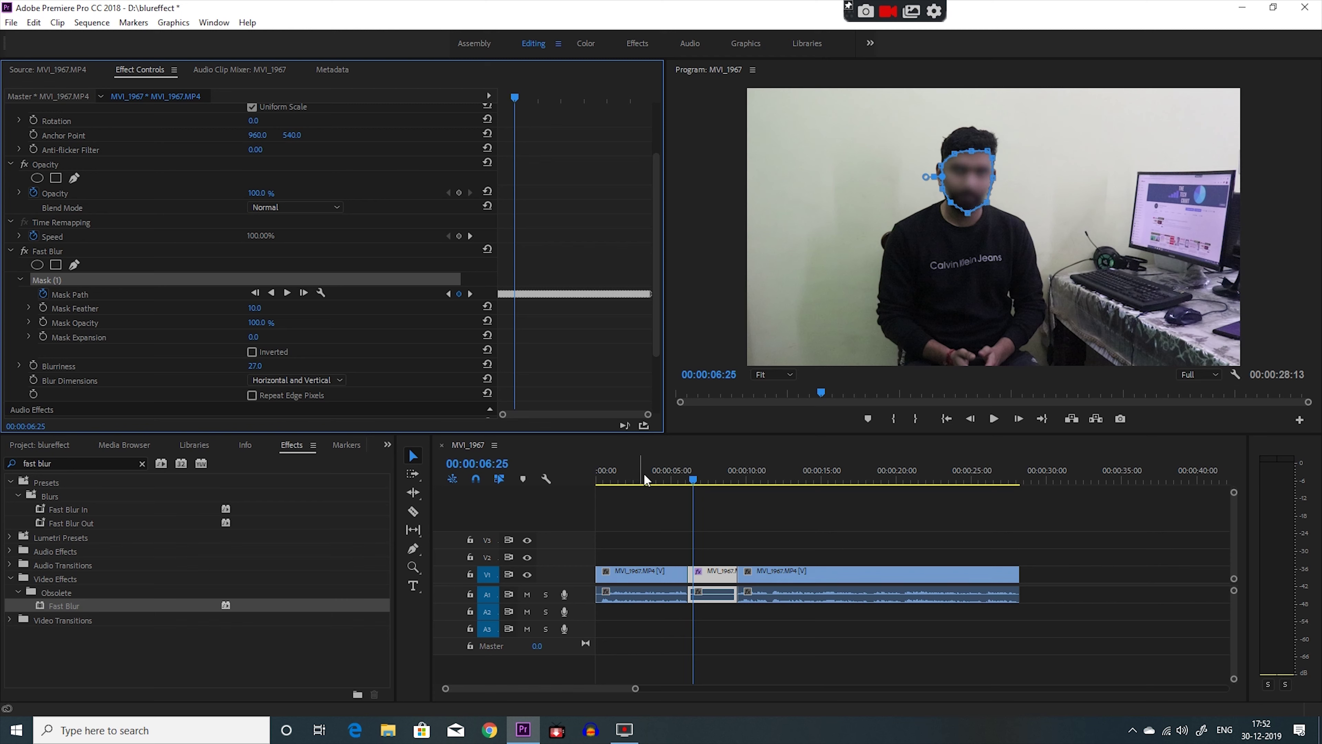
left_click(687, 474)
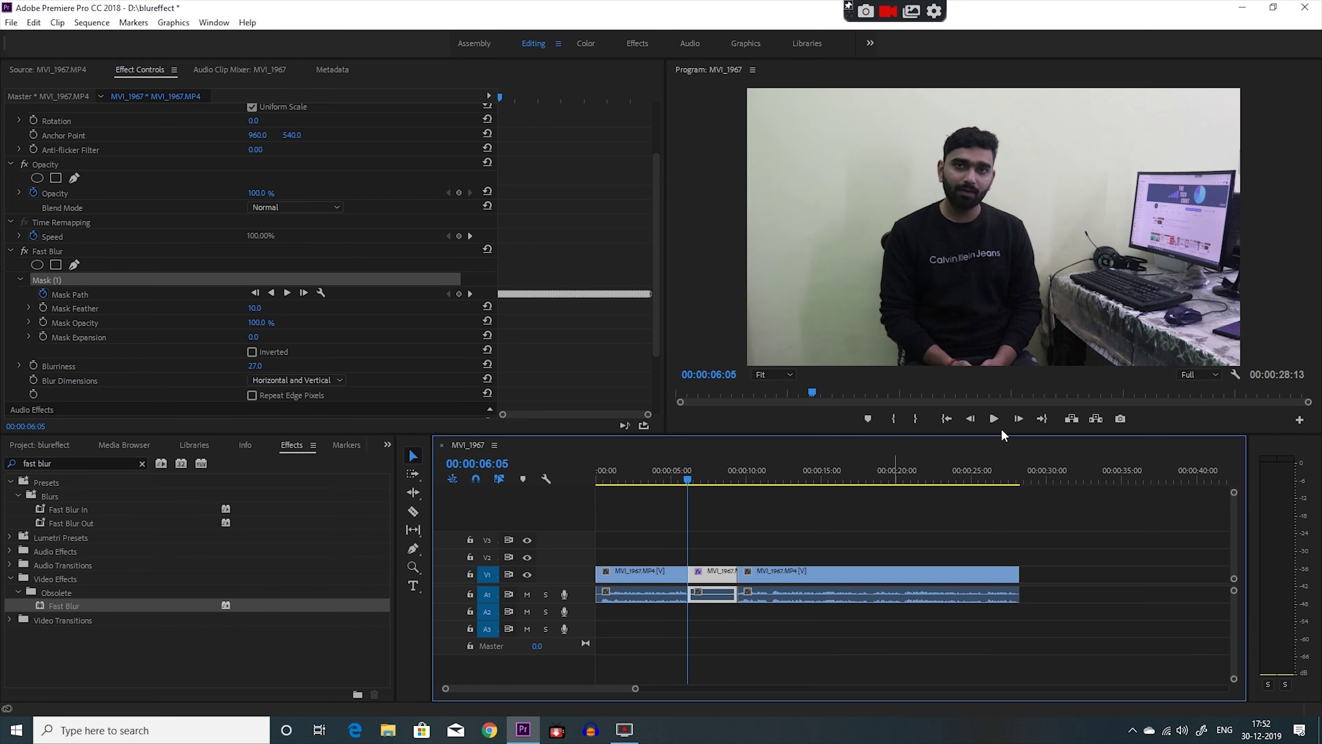
left_click(996, 420)
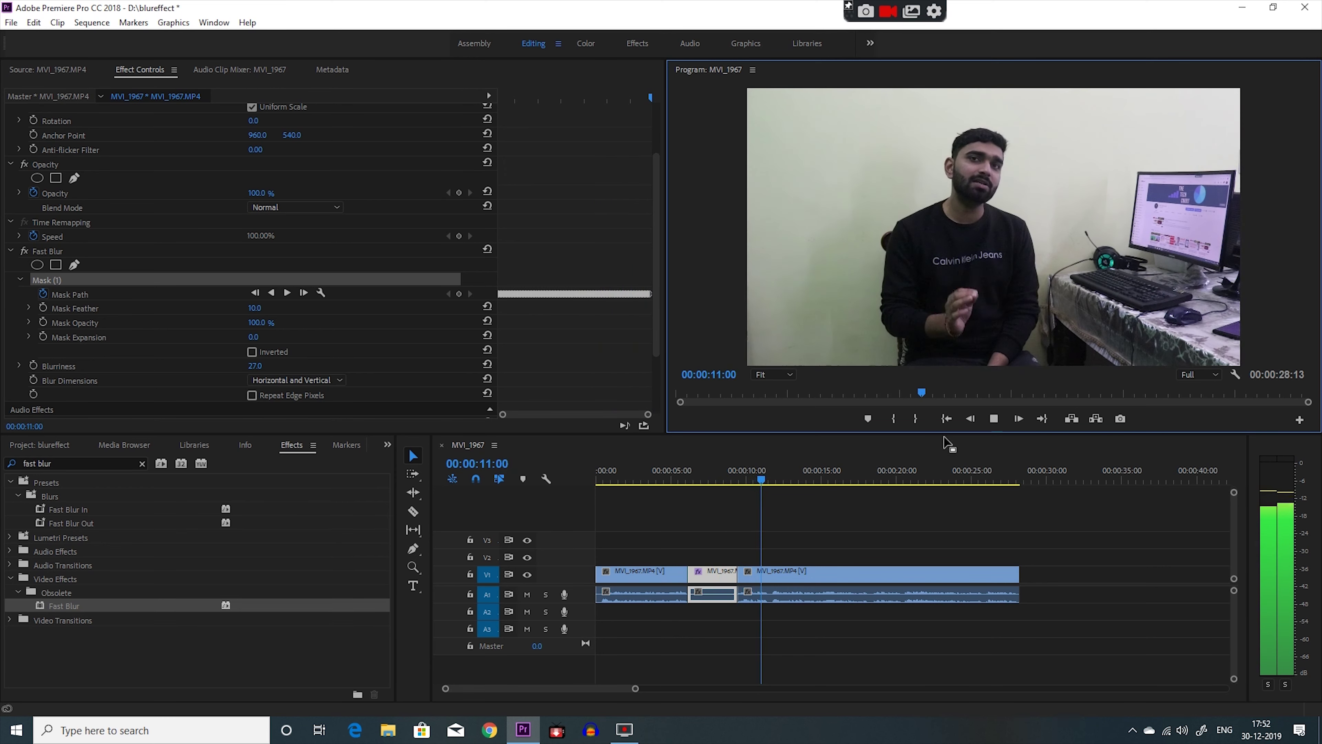
left_click(994, 419)
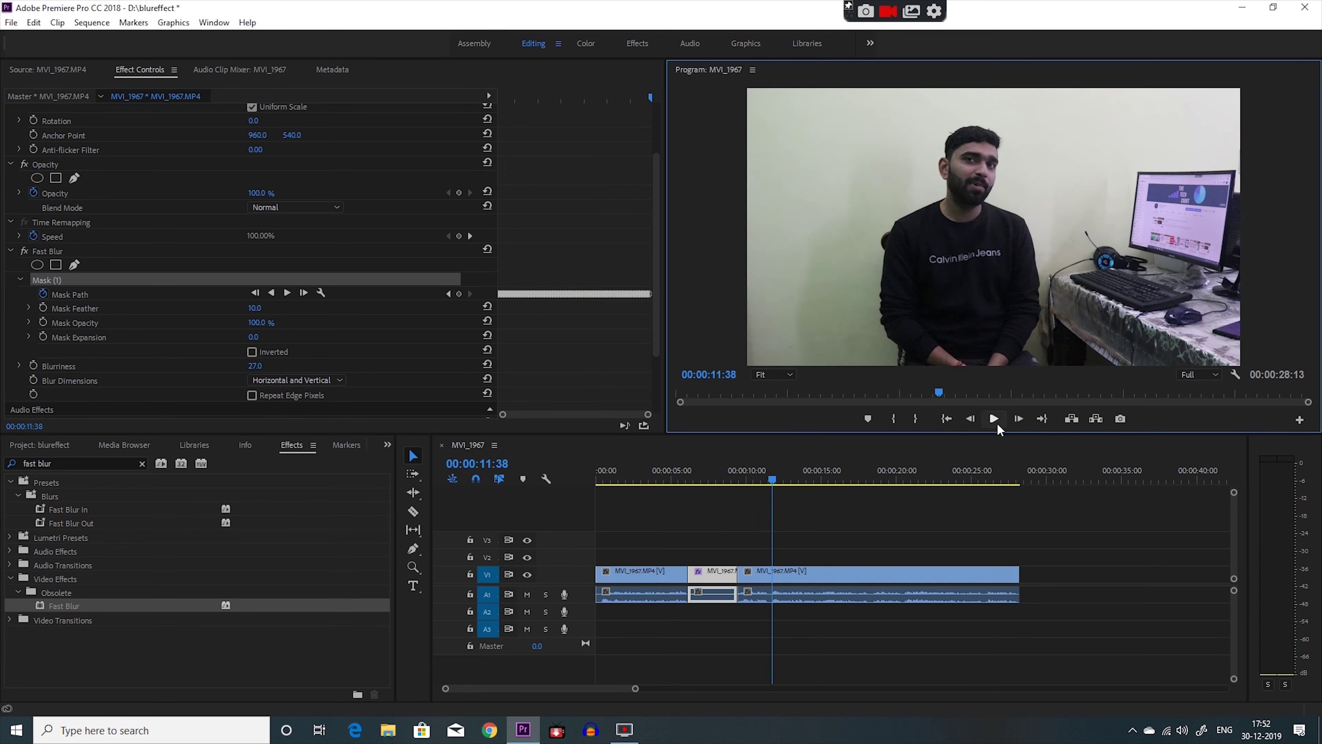